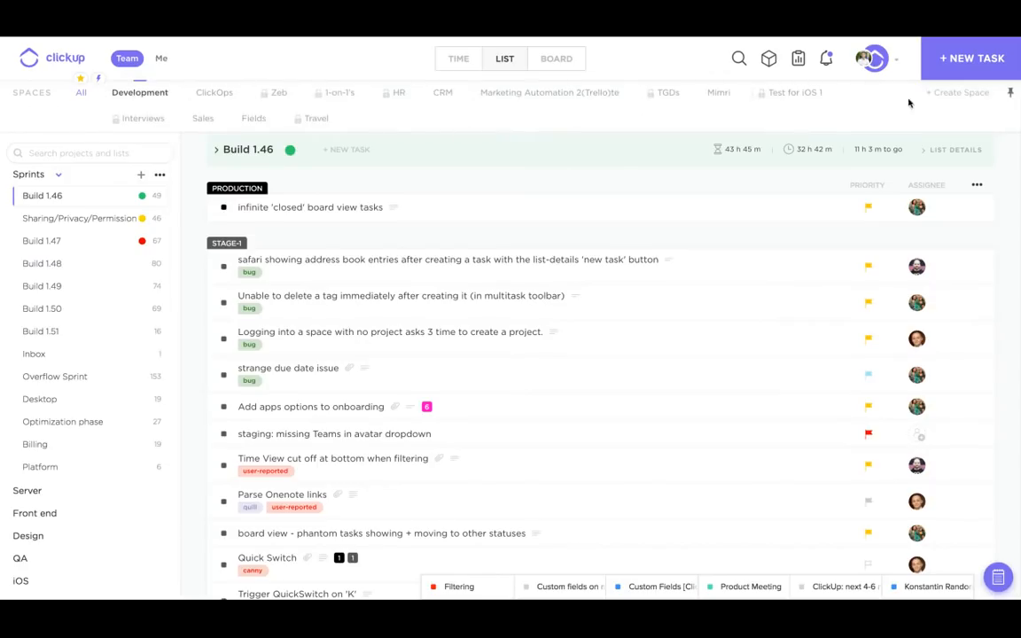
# - Start a new space from the spaces bar next to Development
pyautogui.click(948, 96)
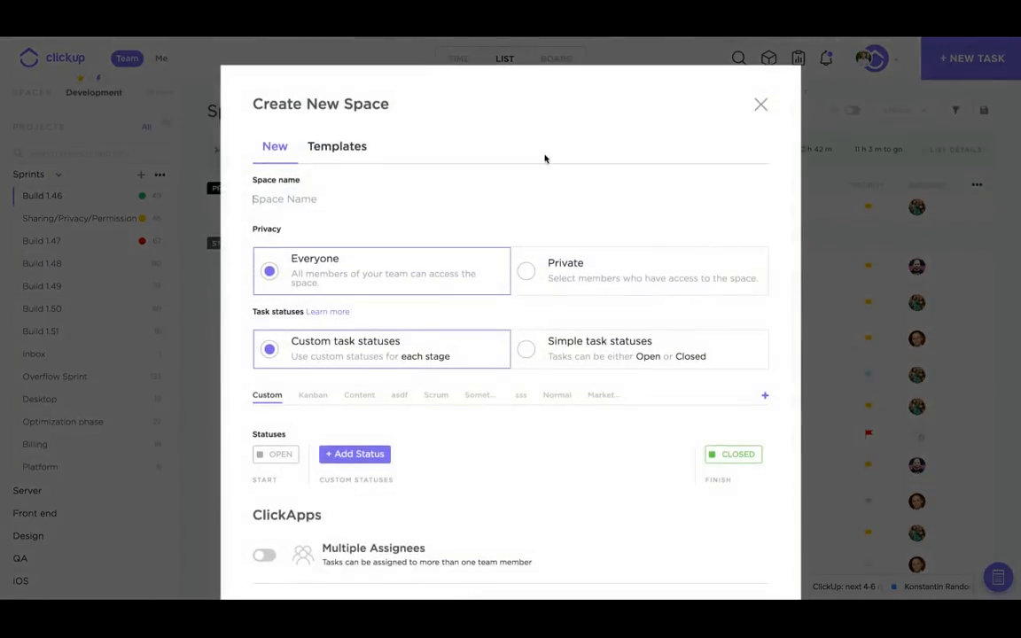
# - Create the 'Custom fields' space using Kanban statuses with the Custom Fields ClickApp on
pyautogui.write('Custom fields')
pyautogui.scroll(-3, 476, 164)
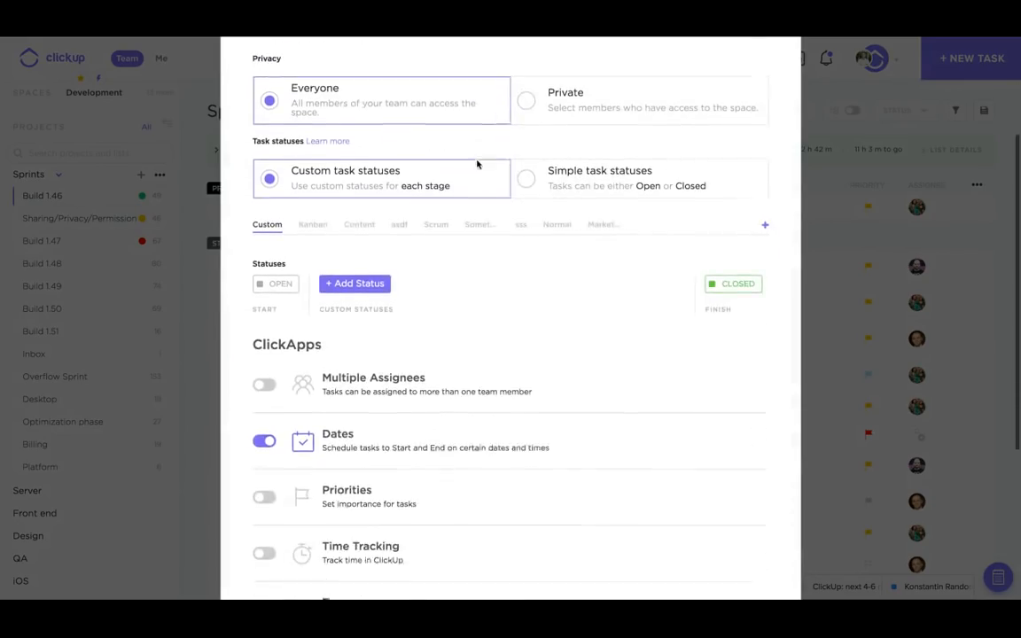
pyautogui.click(312, 217)
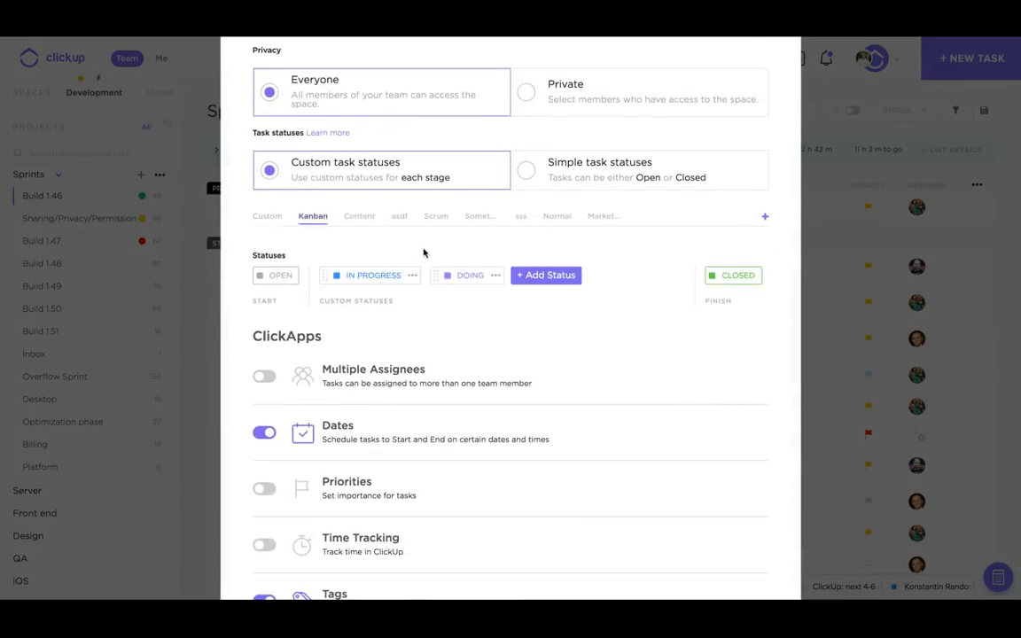
pyautogui.scroll(-2, 424, 252)
pyautogui.scroll(-3, 424, 252)
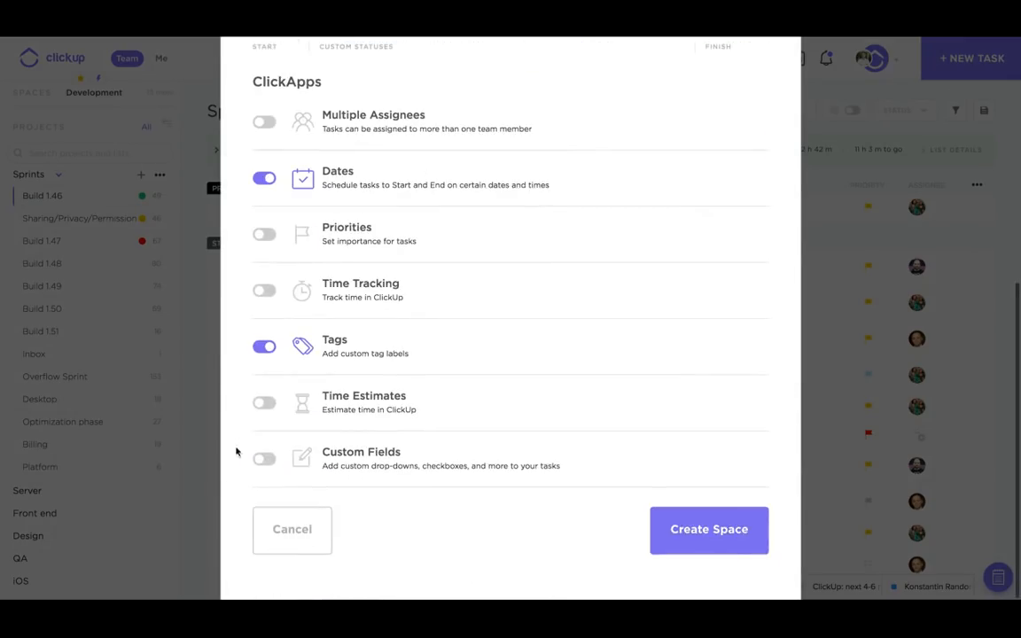
pyautogui.click(264, 459)
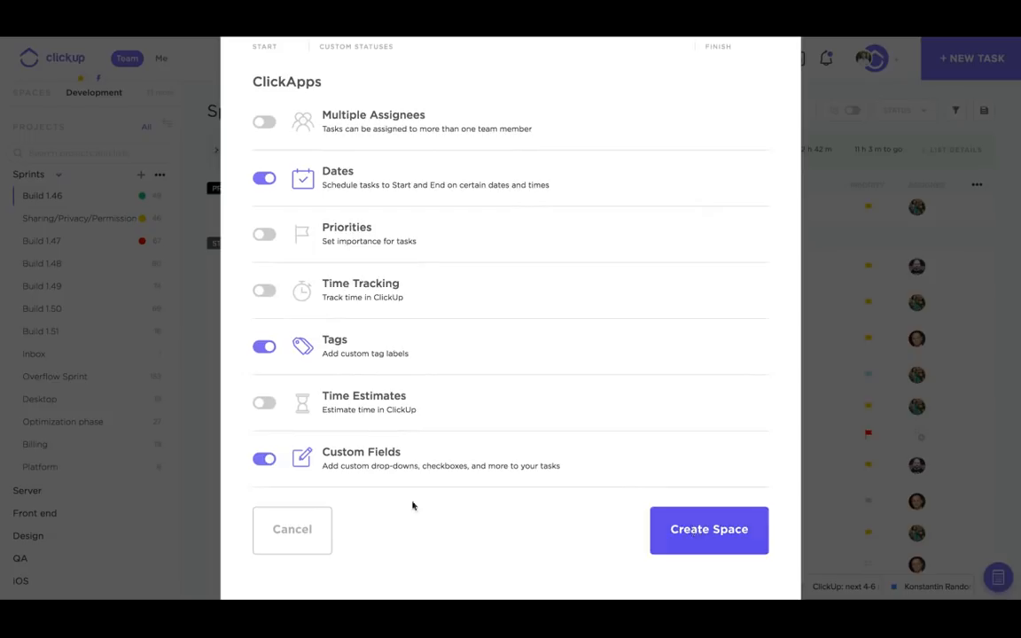
pyautogui.click(693, 529)
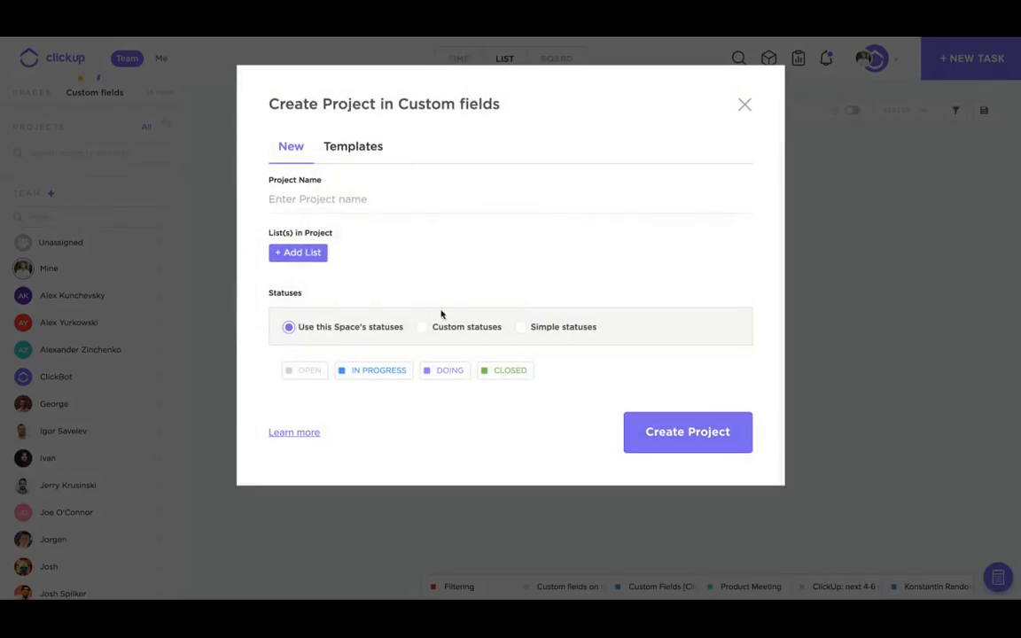
# - Create a project named 'Projects' containing one list named 'Lists'
pyautogui.click(319, 201)
pyautogui.write('Pojre')
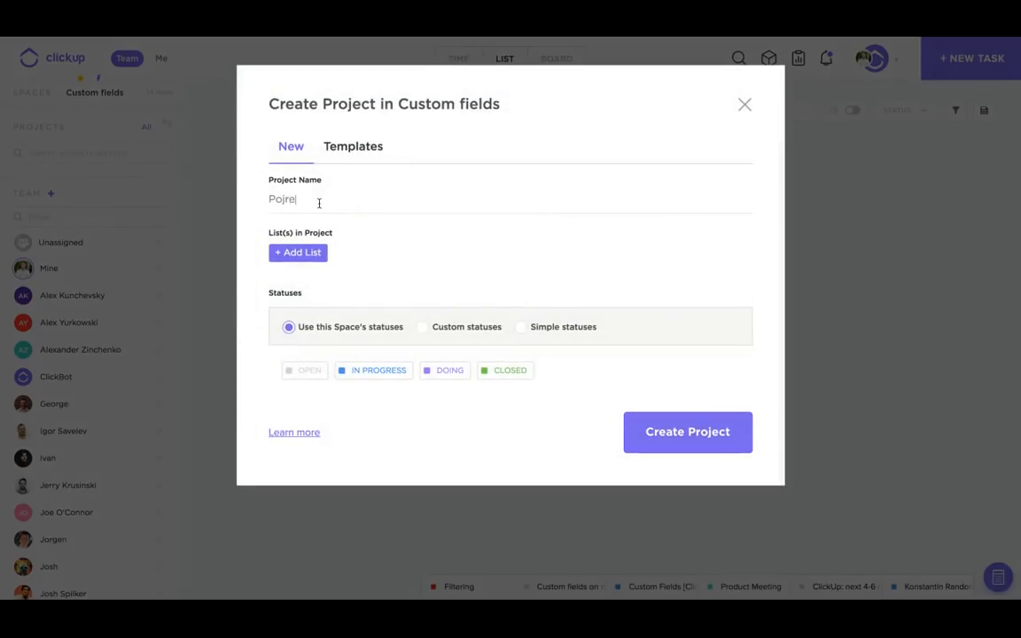
pyautogui.press('BackSpace')
pyautogui.press('BackSpace')
pyautogui.press('BackSpace')
pyautogui.press('BackSpace')
pyautogui.write('rojects')
pyautogui.click(293, 254)
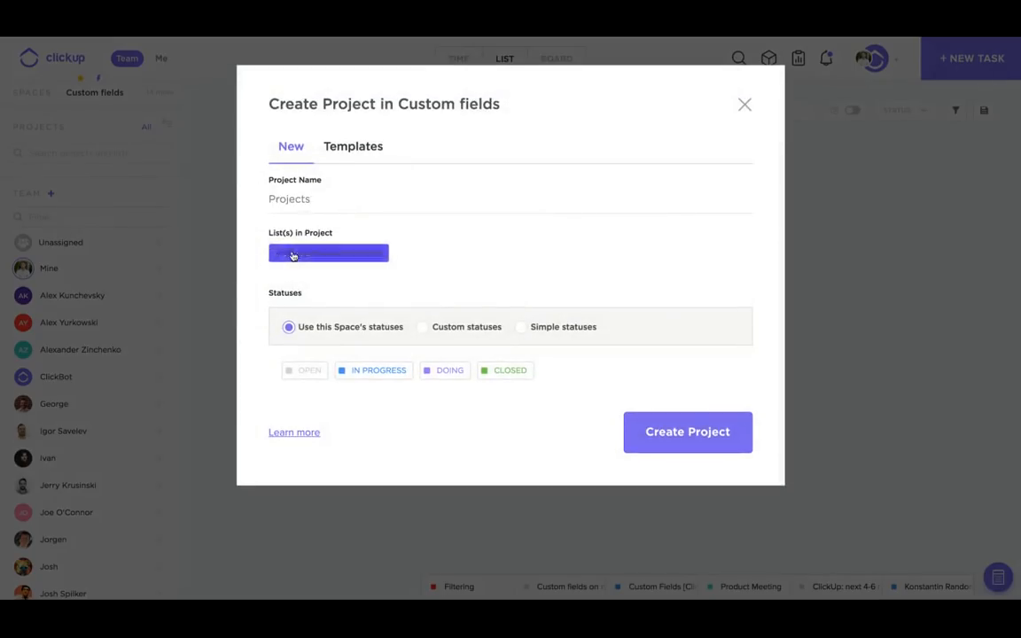
pyautogui.write('Lists')
pyautogui.press('Return')
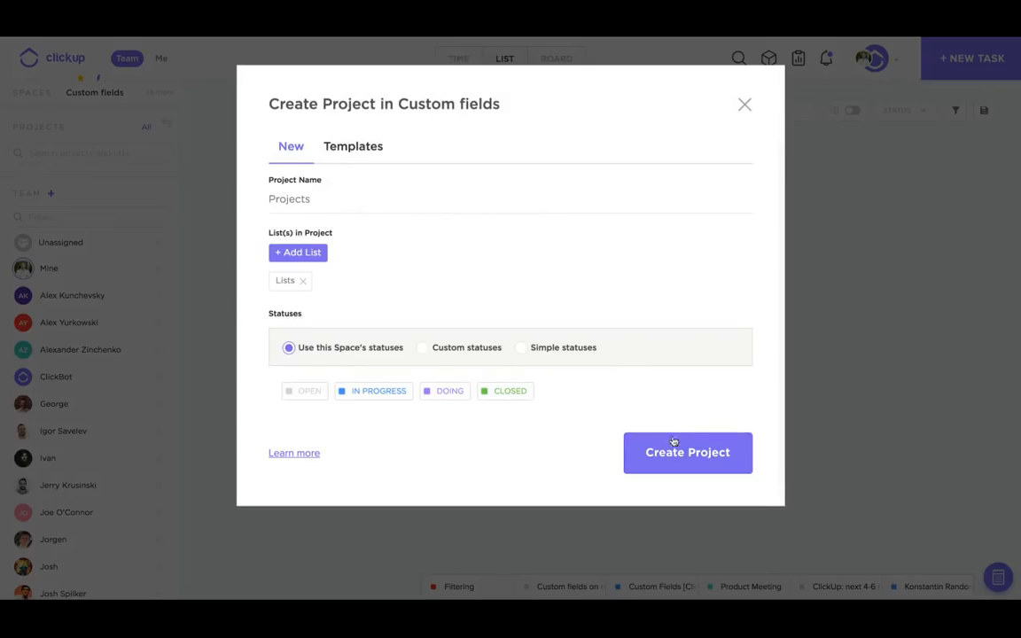
pyautogui.click(673, 441)
pyautogui.click(872, 66)
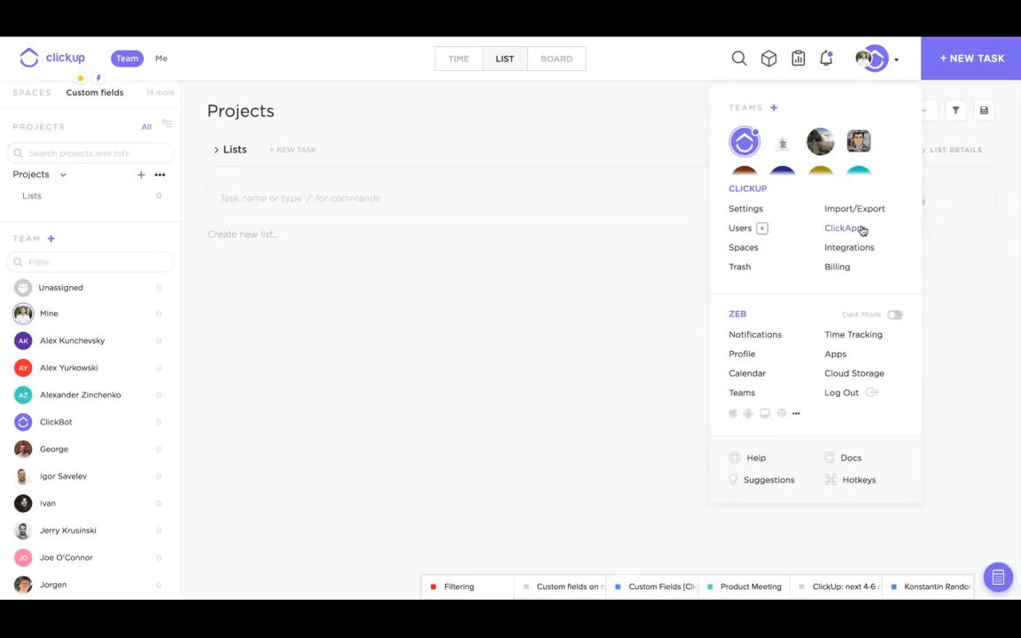
# - Add a task named 'Task' to the Lists list, then bring up the Projects options
pyautogui.click(289, 201)
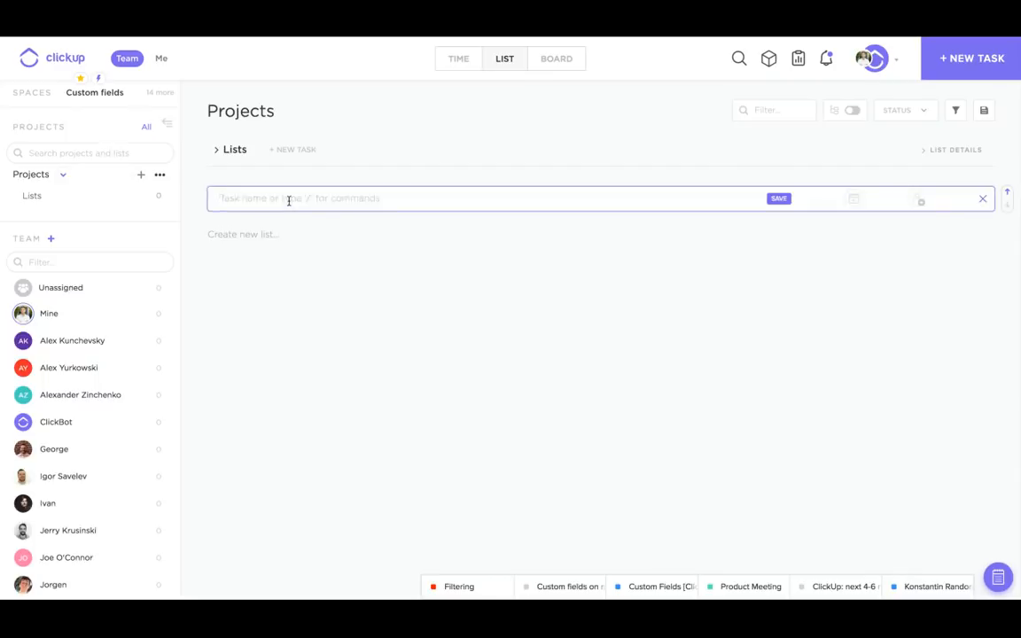
pyautogui.write('Task')
pyautogui.press('Return')
pyautogui.click(356, 415)
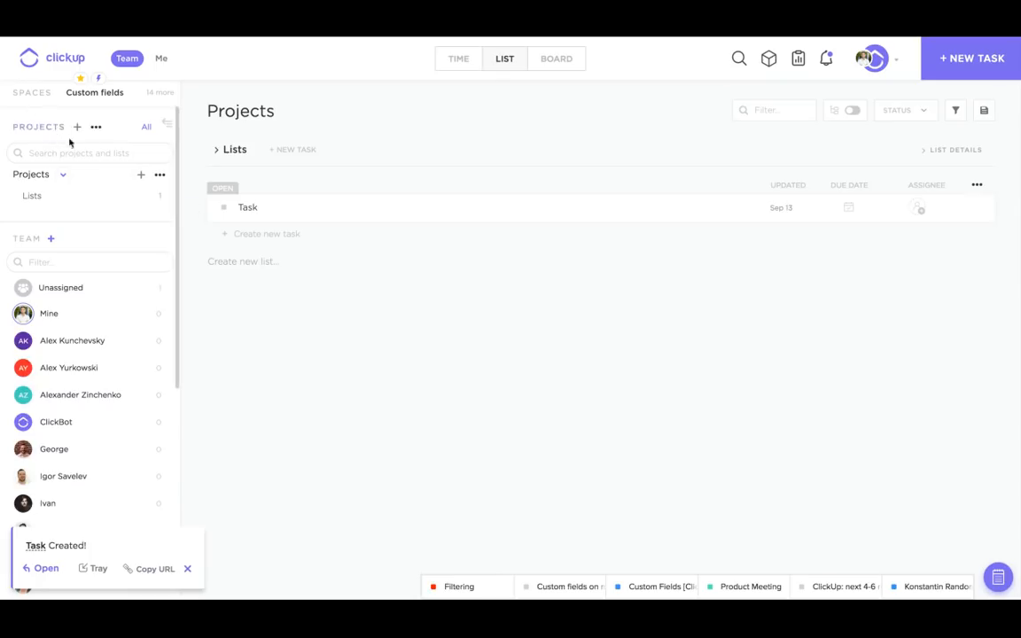
pyautogui.click(160, 176)
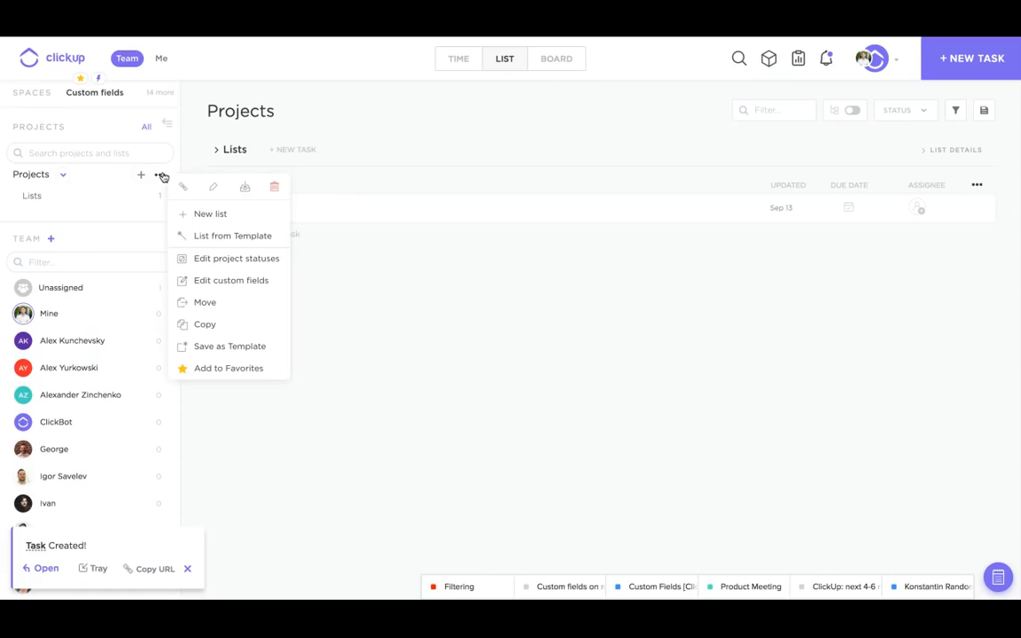
# - Open Edit custom fields for Projects and choose the Dropdown field type
pyautogui.click(219, 281)
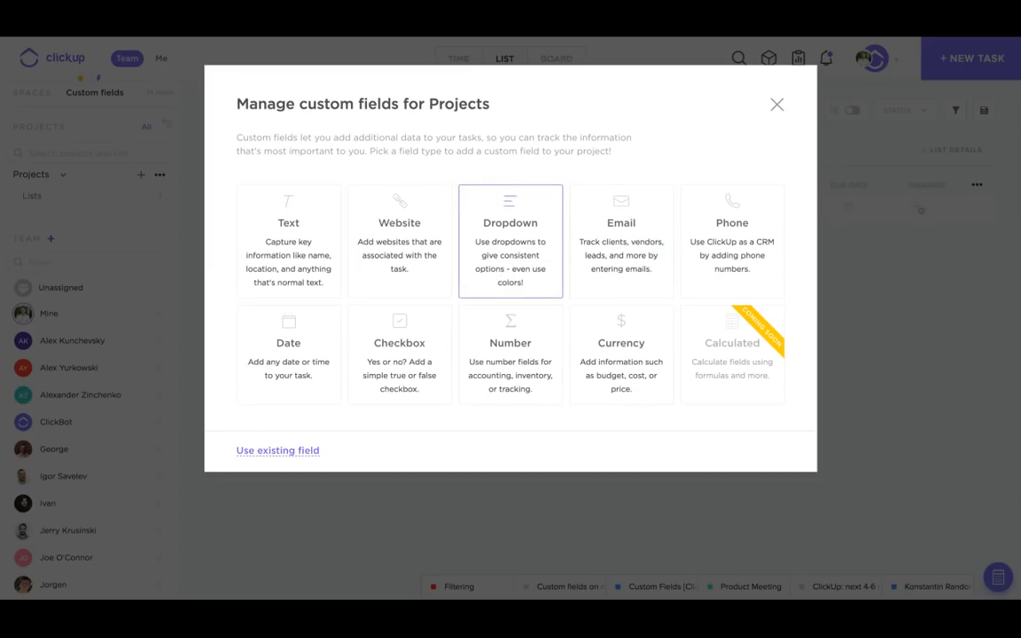
pyautogui.click(294, 450)
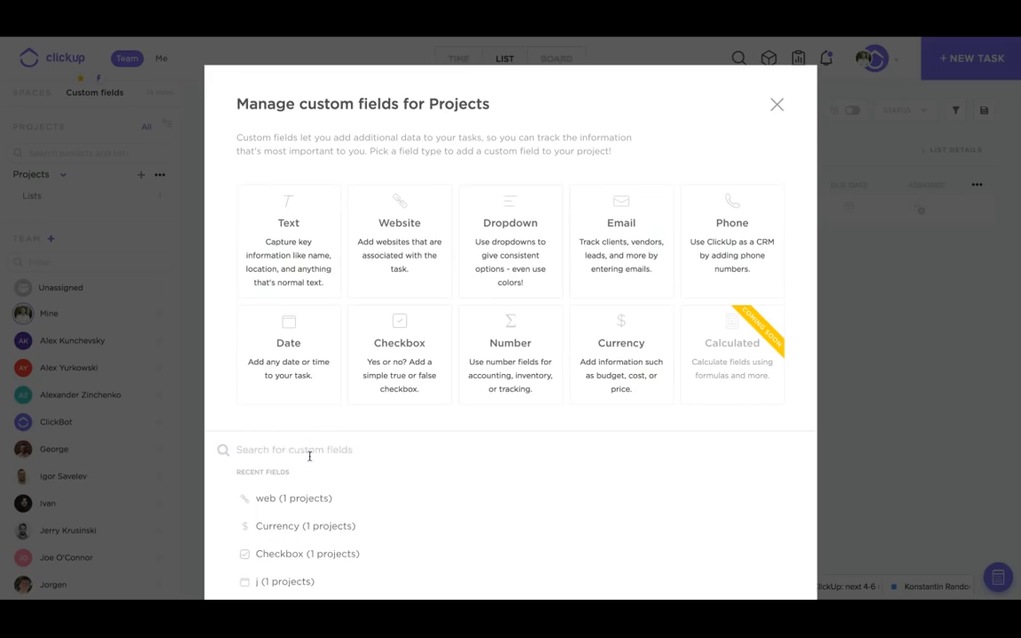
pyautogui.scroll(-2, 310, 456)
pyautogui.scroll(3, 309, 456)
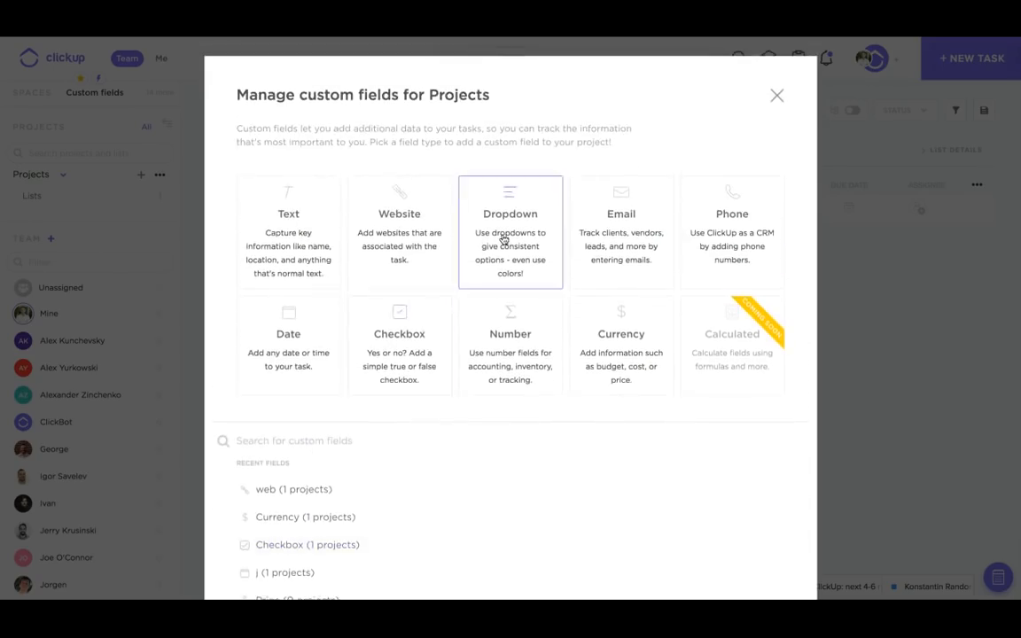
pyautogui.click(503, 237)
pyautogui.click(441, 150)
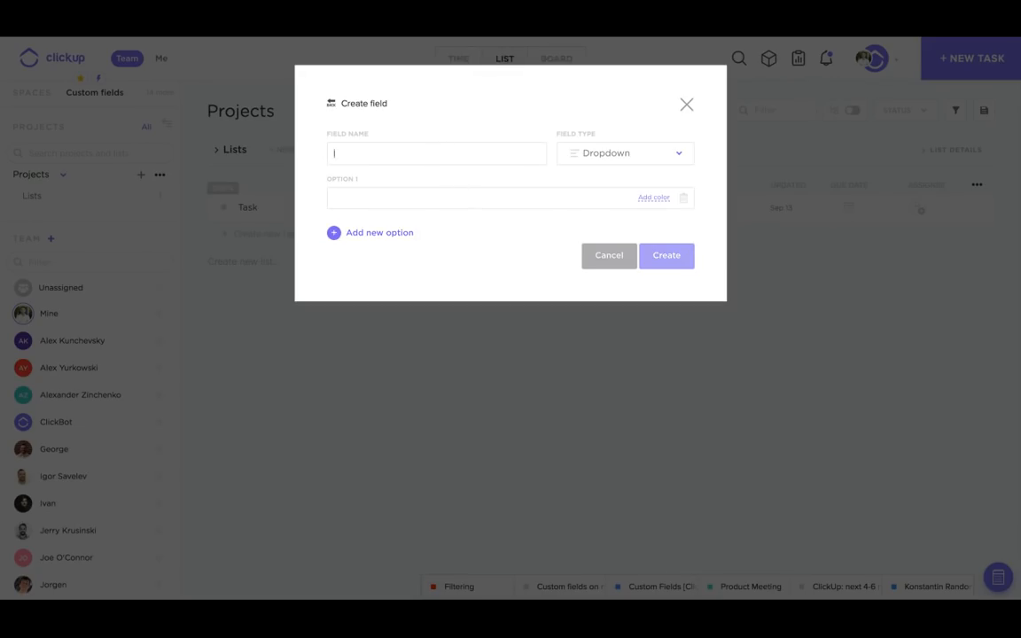
# - Name the dropdown field 'Agile scrum points' and add options 1, 2 and 3
pyautogui.write('Agile scrum points')
pyautogui.click(557, 202)
pyautogui.write('1')
pyautogui.press('Return')
pyautogui.write('2')
pyautogui.press('Return')
pyautogui.write('3')
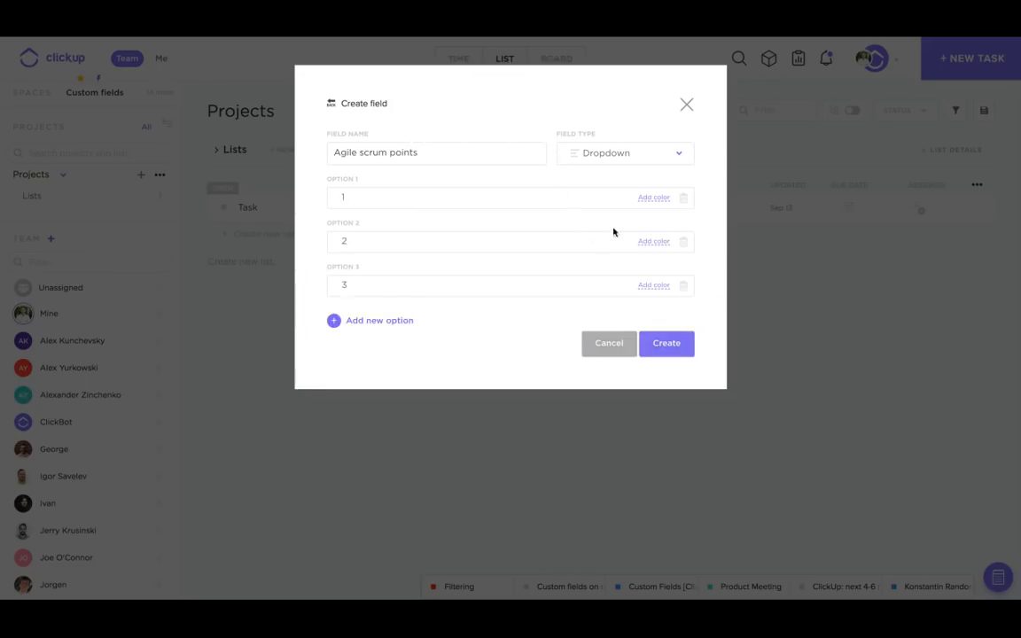
# - Colour options 1, 2 and 3 red, blue and teal, then create the field
pyautogui.click(646, 198)
pyautogui.click(646, 222)
pyautogui.click(654, 241)
pyautogui.click(653, 289)
pyautogui.click(652, 289)
pyautogui.click(603, 324)
pyautogui.click(665, 344)
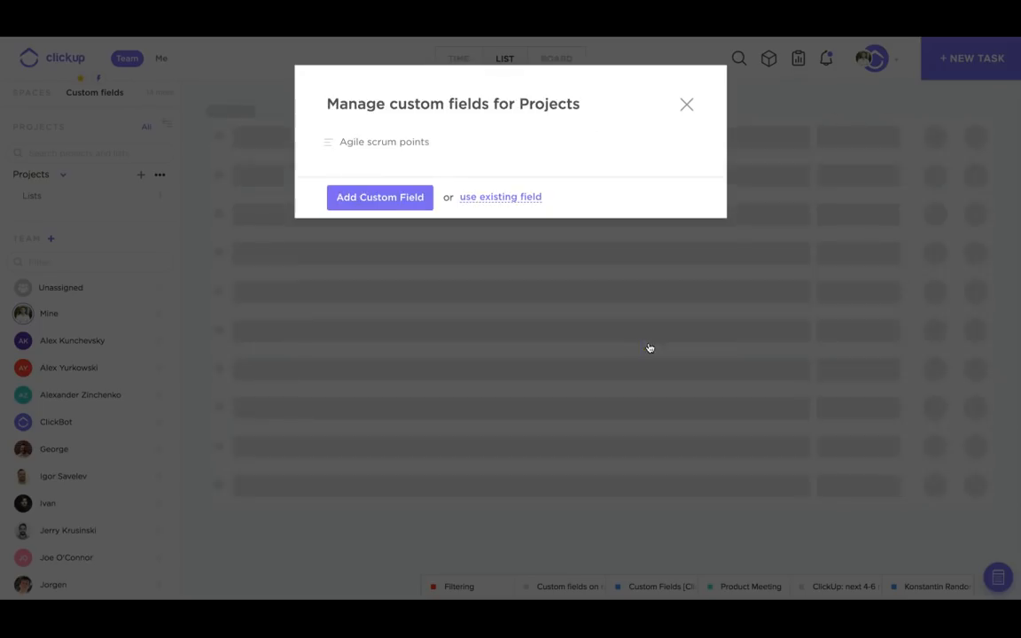
pyautogui.click(688, 106)
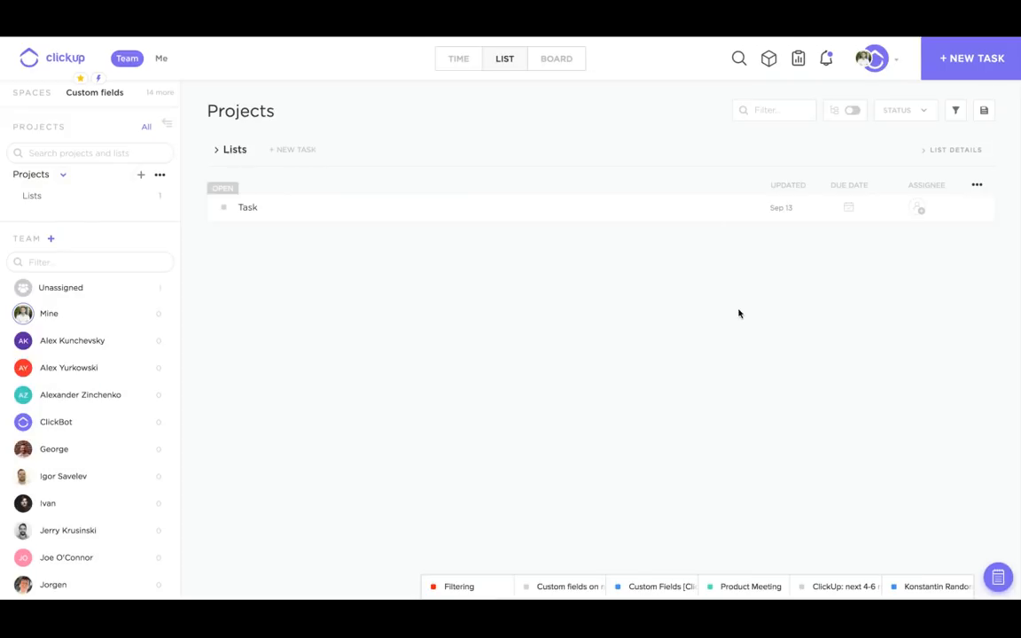
# - Set the Task's Agile scrum points field to 1 in its details
pyautogui.click(244, 211)
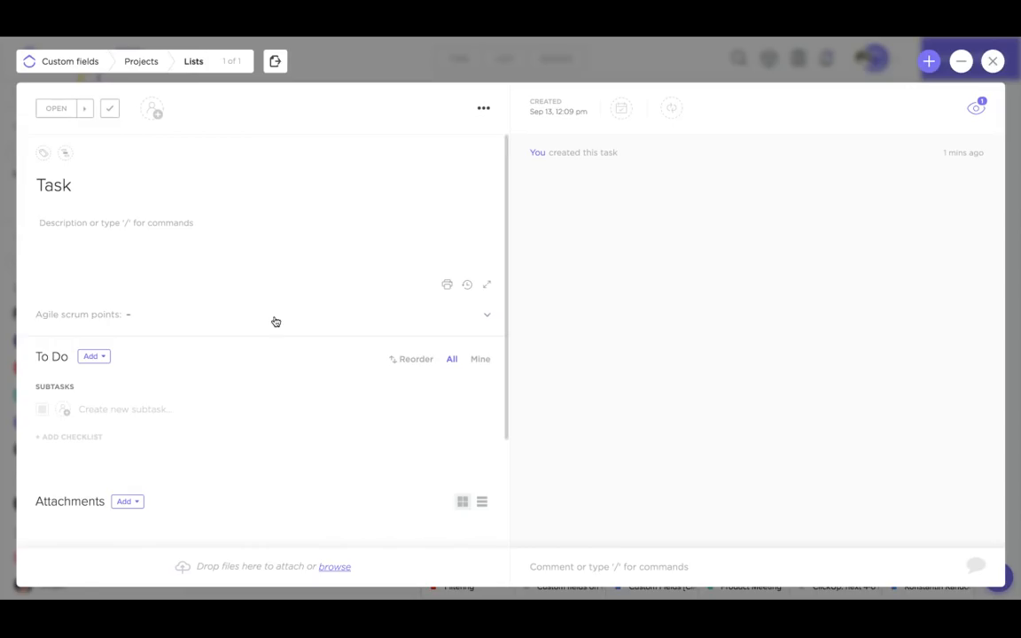
pyautogui.click(146, 323)
pyautogui.click(162, 353)
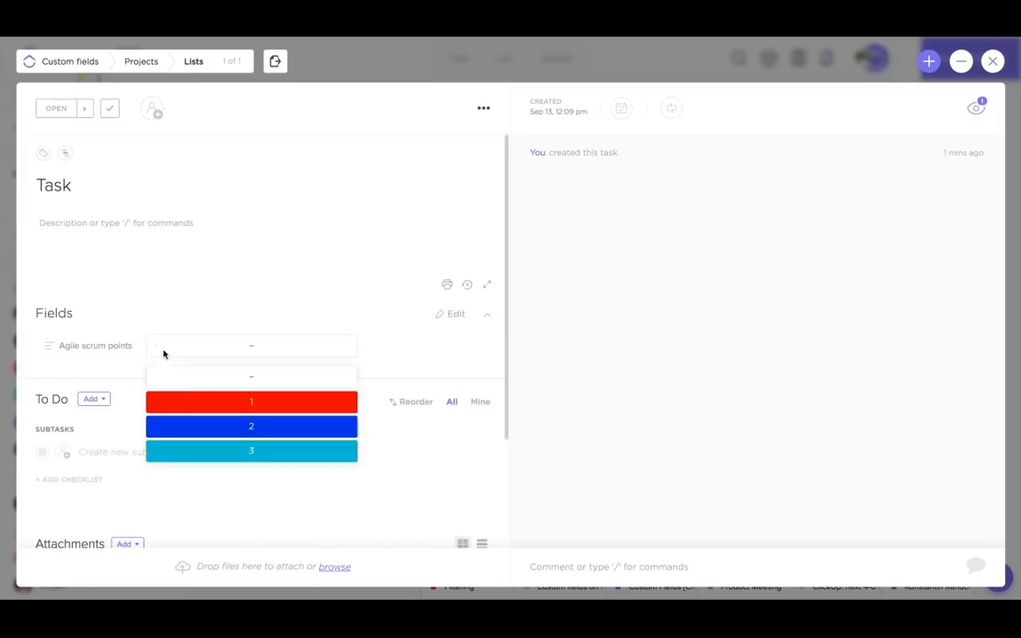
pyautogui.click(182, 403)
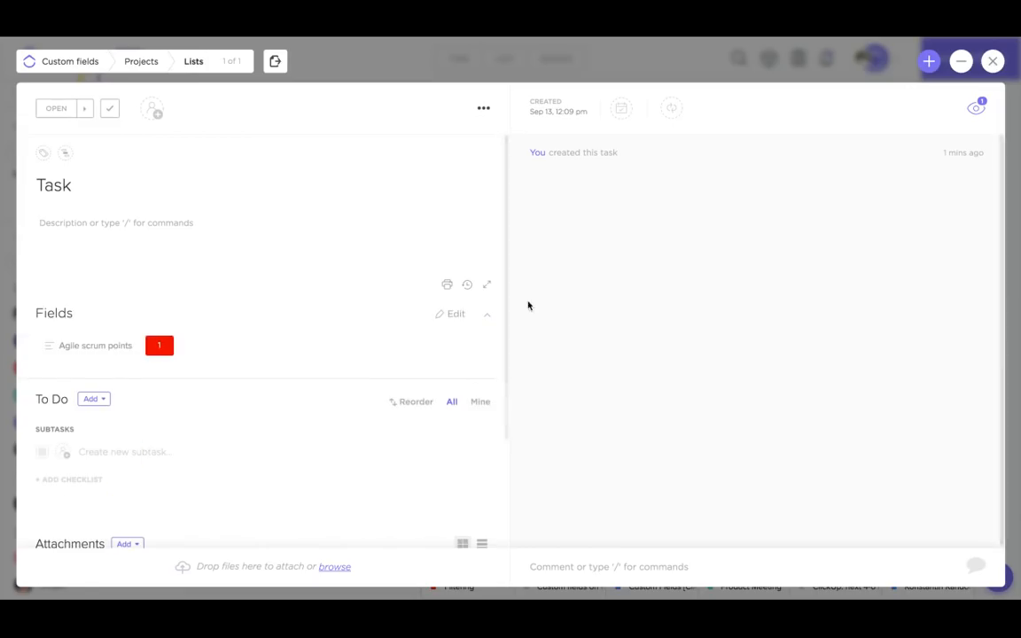
pyautogui.click(659, 68)
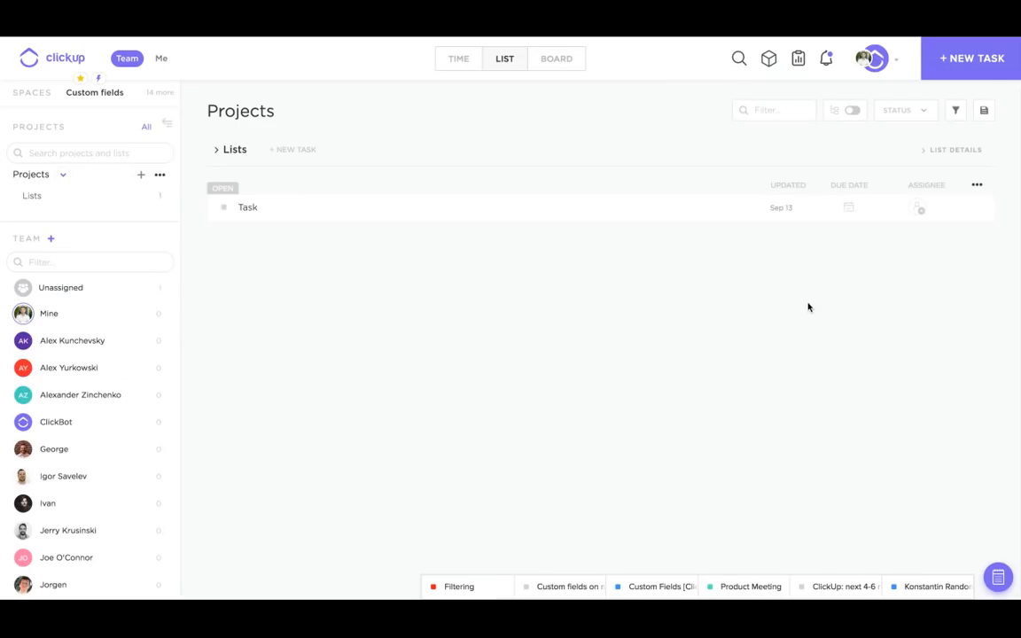
# - Show an Agile scrum points column in the list and change Task's value from 1 to 2
pyautogui.click(978, 187)
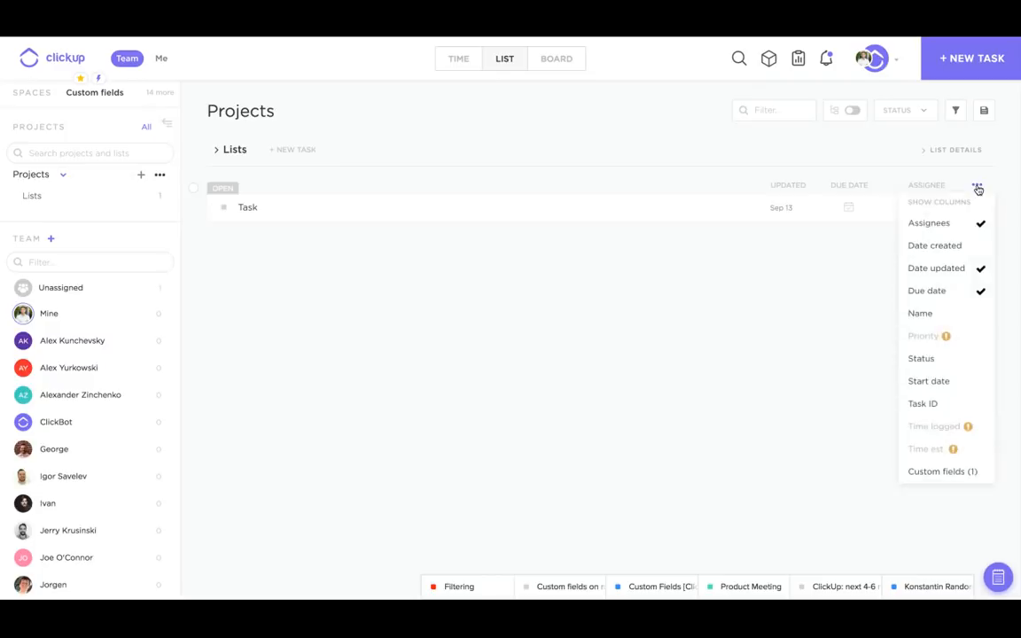
pyautogui.click(930, 472)
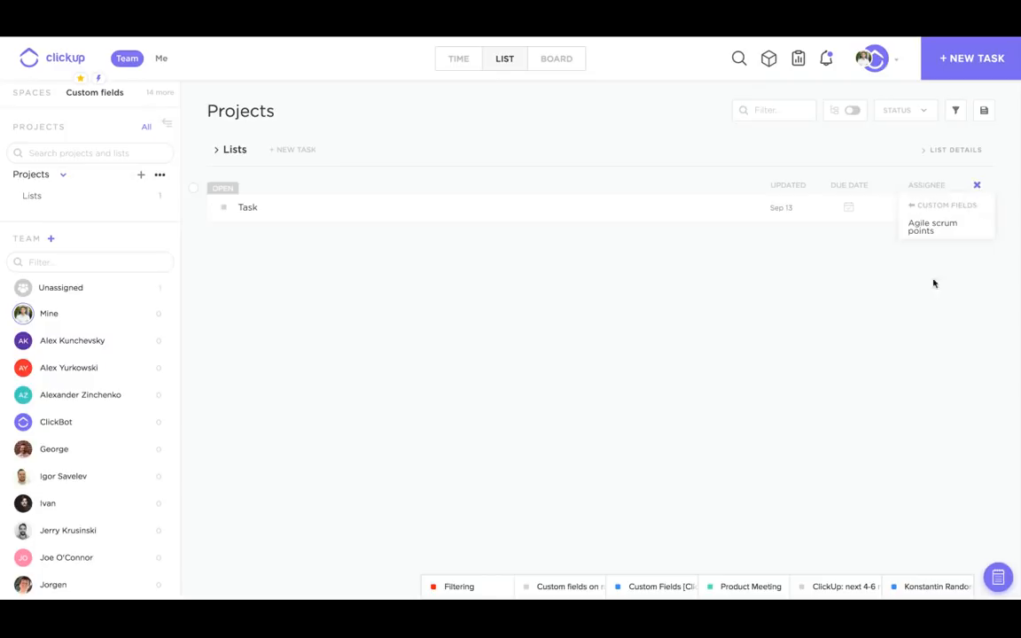
pyautogui.click(945, 231)
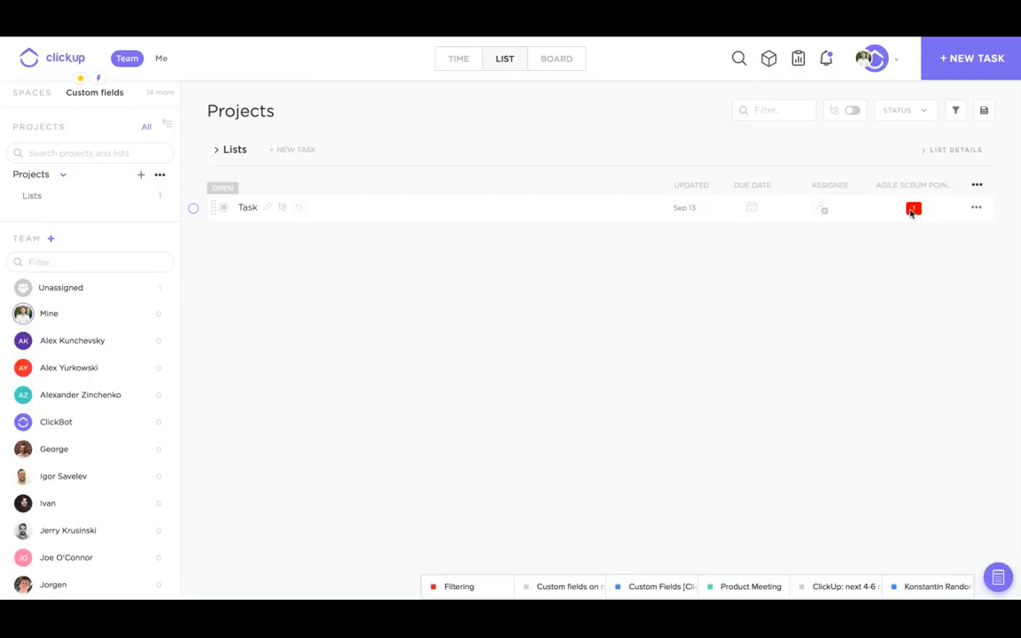
pyautogui.click(914, 209)
pyautogui.click(919, 286)
# - From the Task's Fields section, create a Phone field named 'Phone number for clients'
pyautogui.click(248, 207)
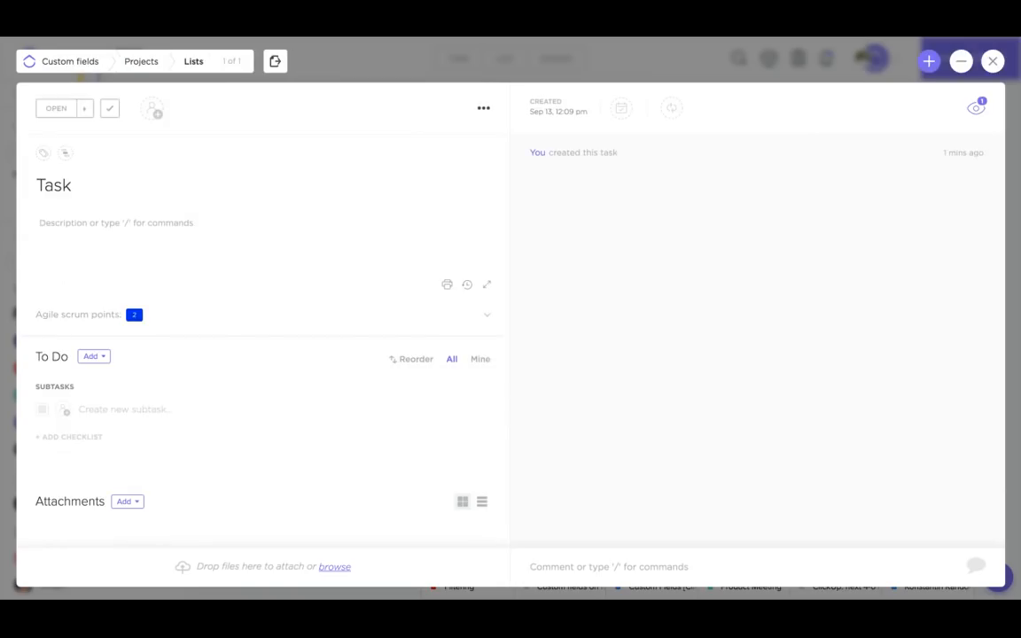
pyautogui.click(249, 318)
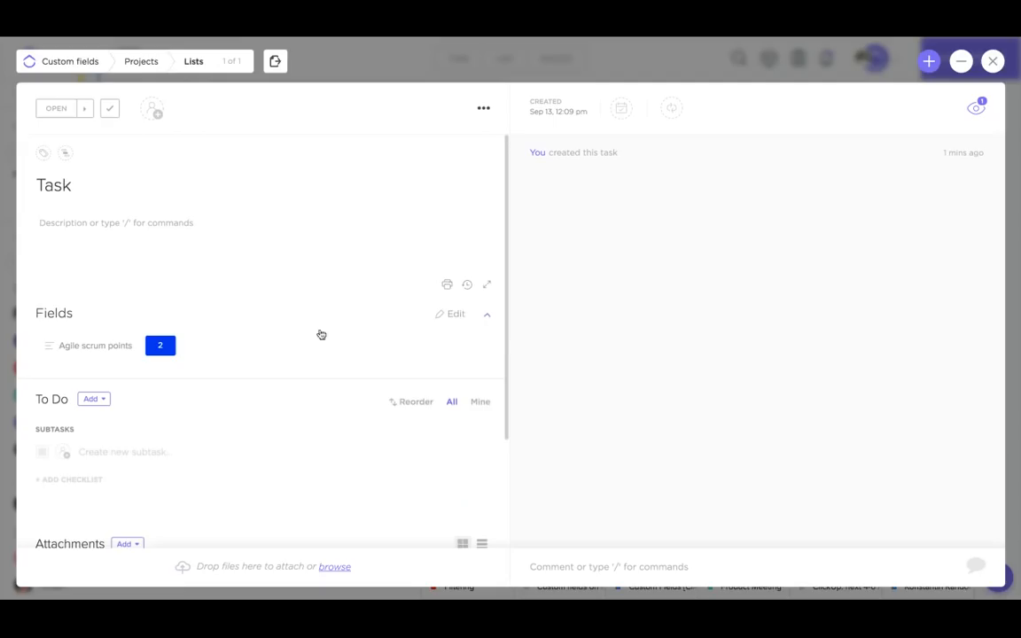
pyautogui.click(458, 317)
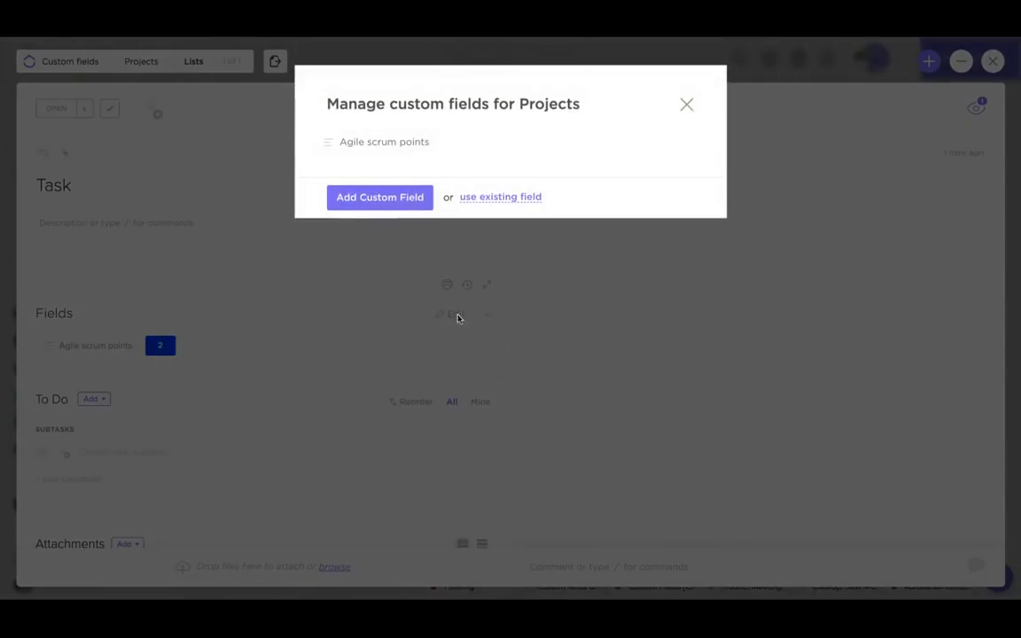
pyautogui.click(401, 205)
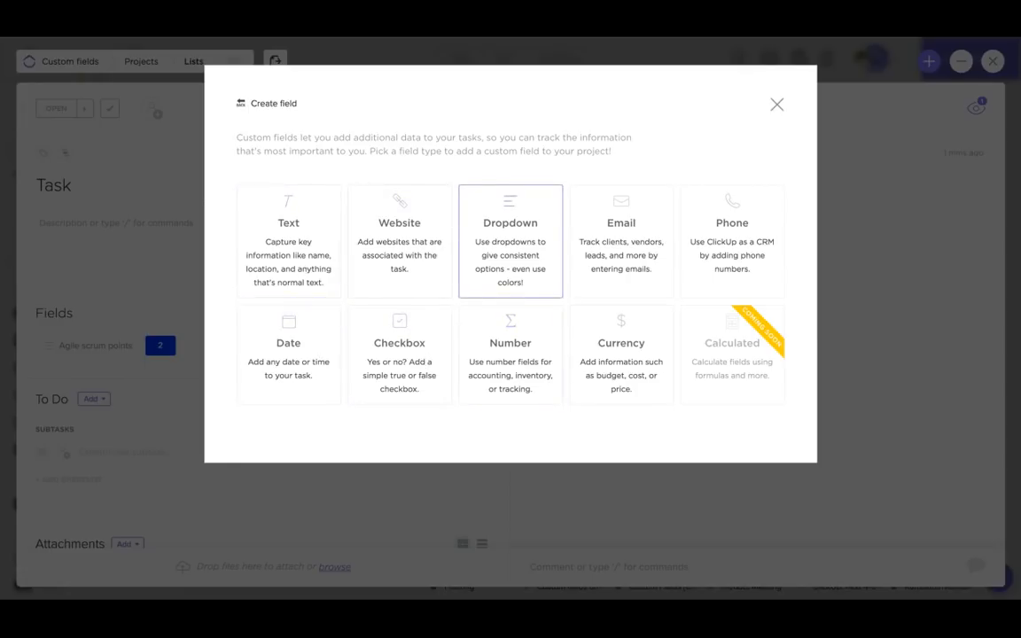
pyautogui.click(716, 244)
pyautogui.click(511, 160)
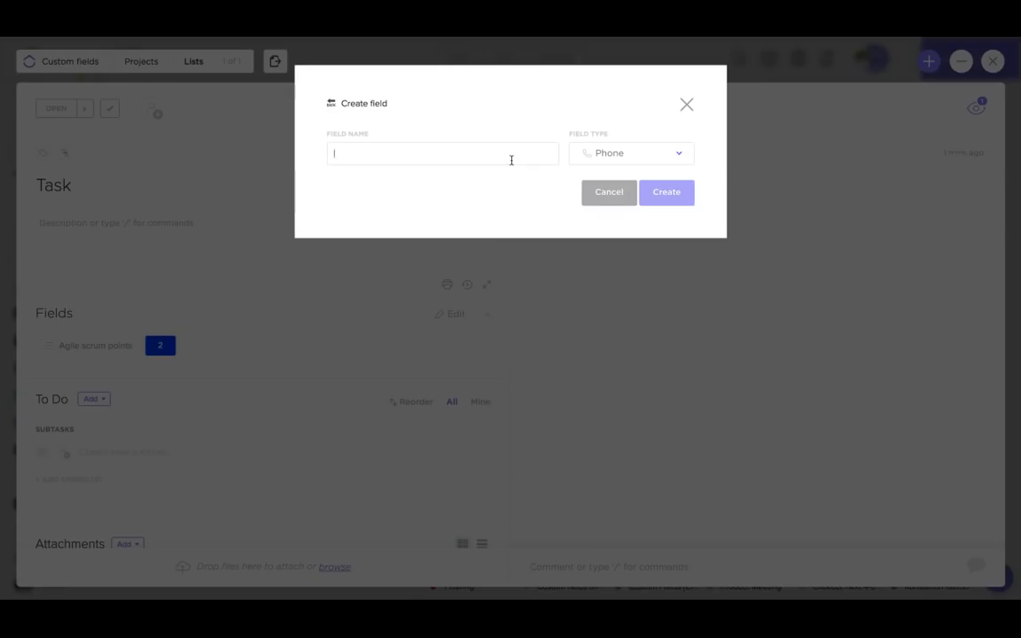
pyautogui.write('Phone number for clients')
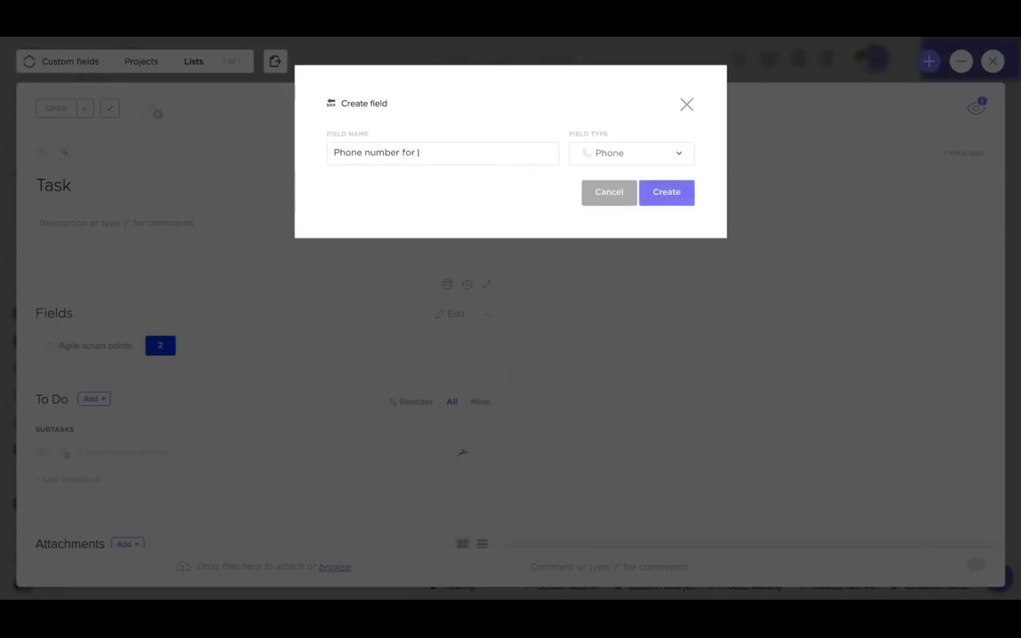
pyautogui.click(664, 192)
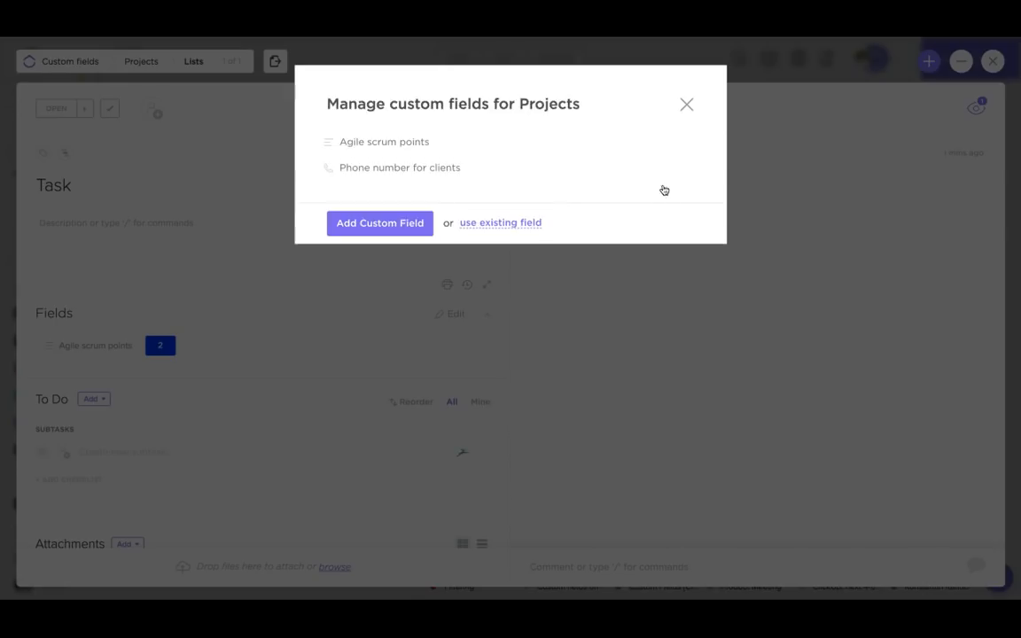
# - Enter a 10-digit client phone number in the Task's Phone number for clients field
pyautogui.click(682, 397)
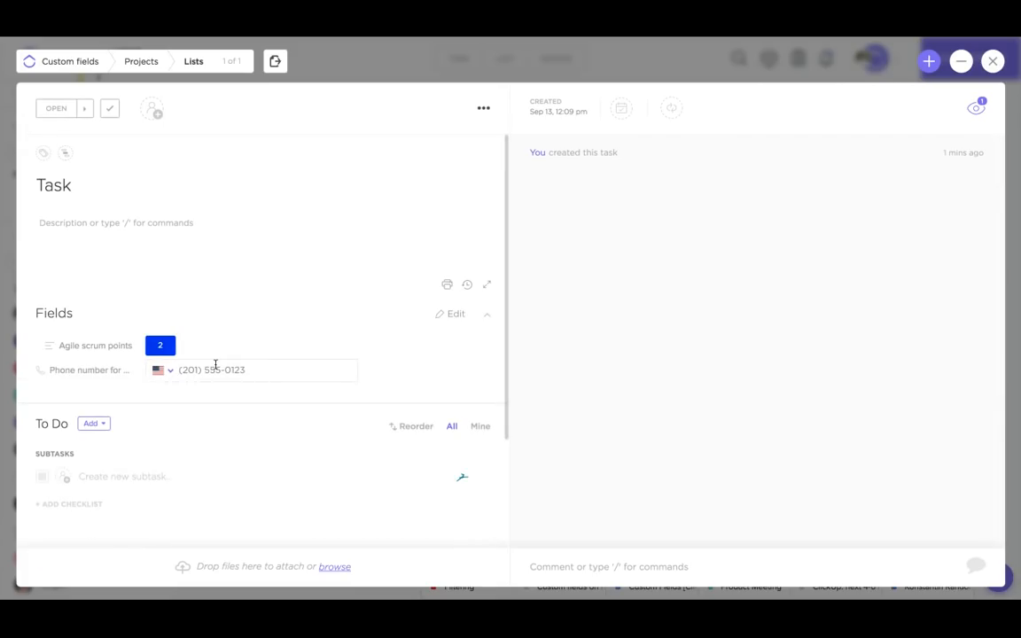
pyautogui.click(215, 369)
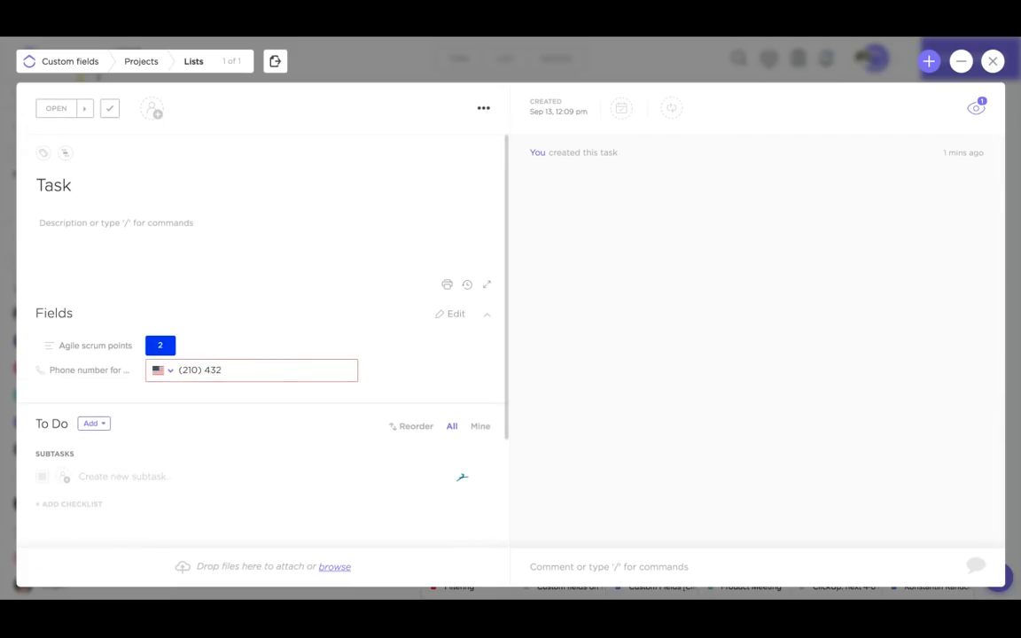
pyautogui.press('Return')
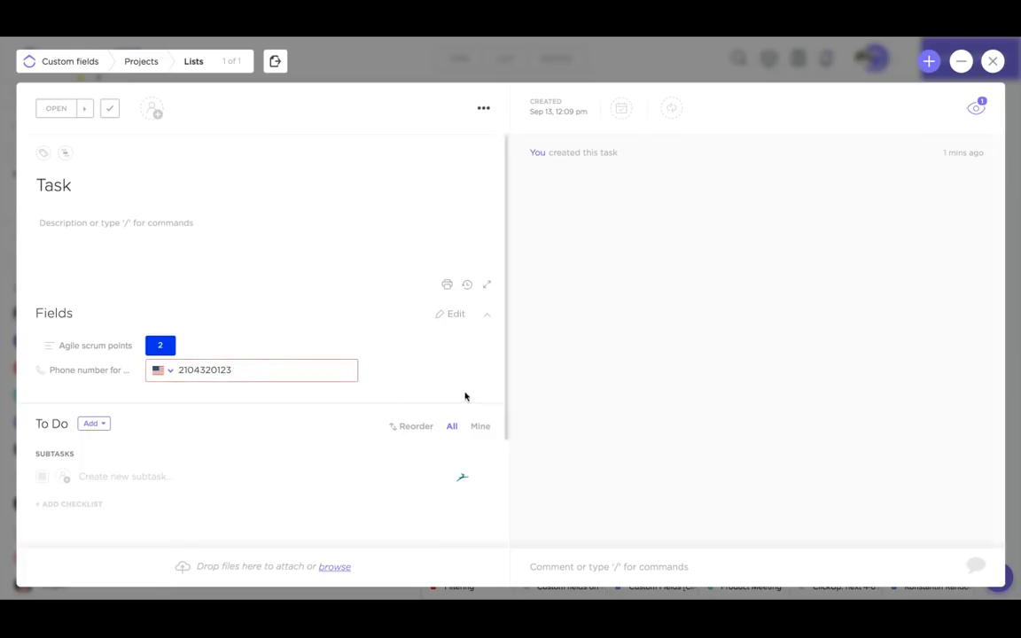
pyautogui.click(466, 397)
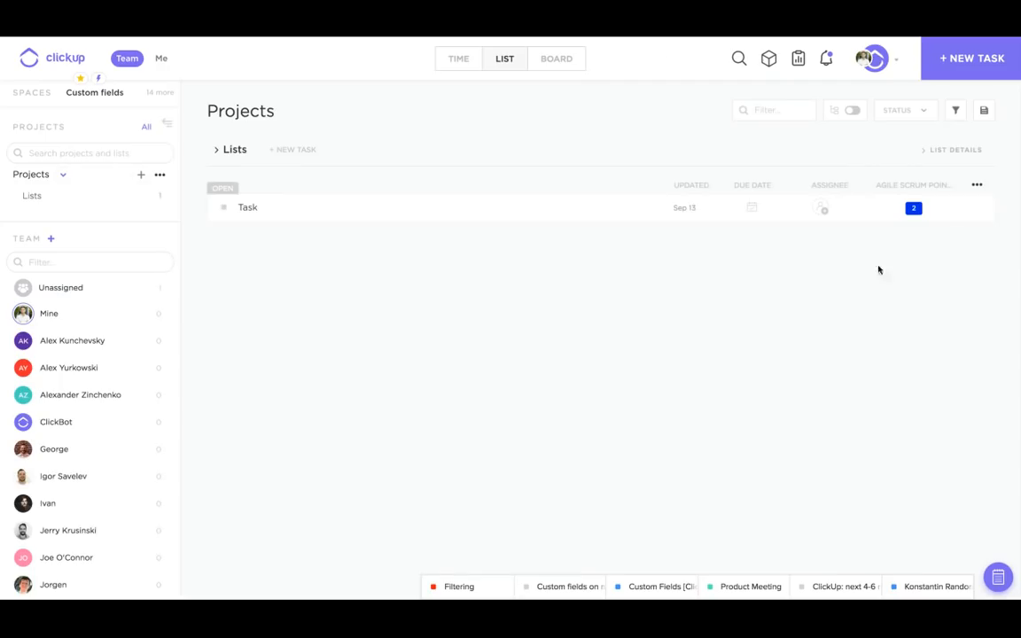
# - Add the 'Phone number for clients' column to the Projects list and sort tasks by Agile scrum points
pyautogui.click(594, 48)
pyautogui.click(979, 188)
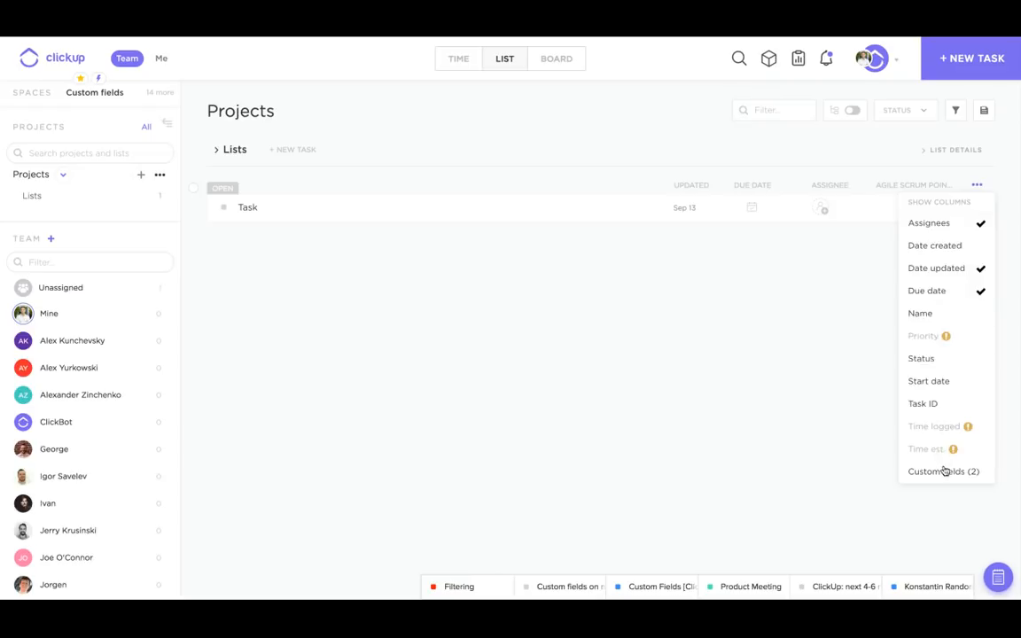
pyautogui.click(946, 472)
pyautogui.click(946, 251)
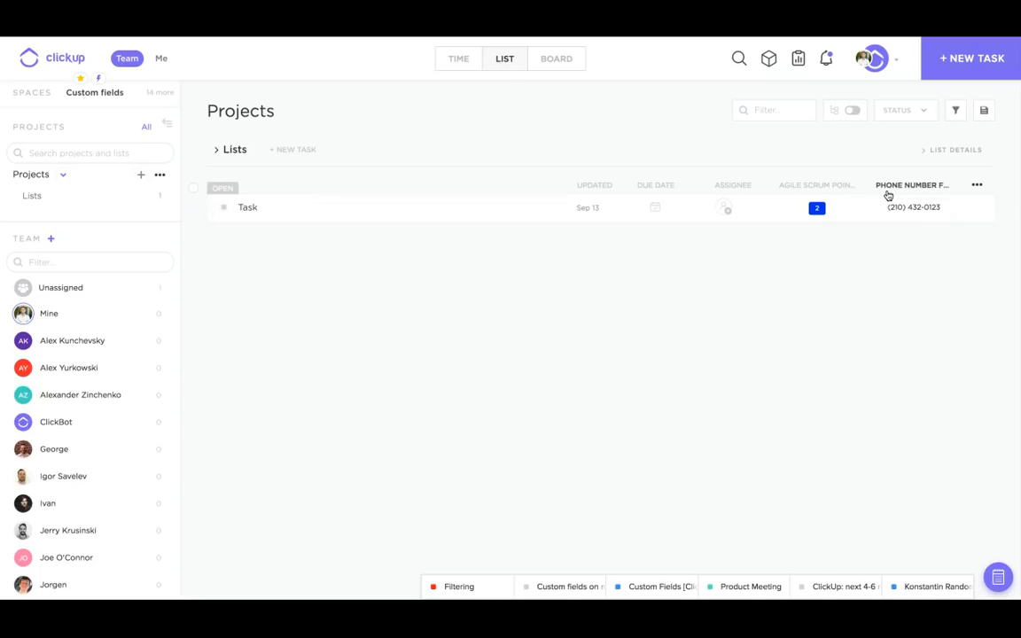
pyautogui.click(801, 188)
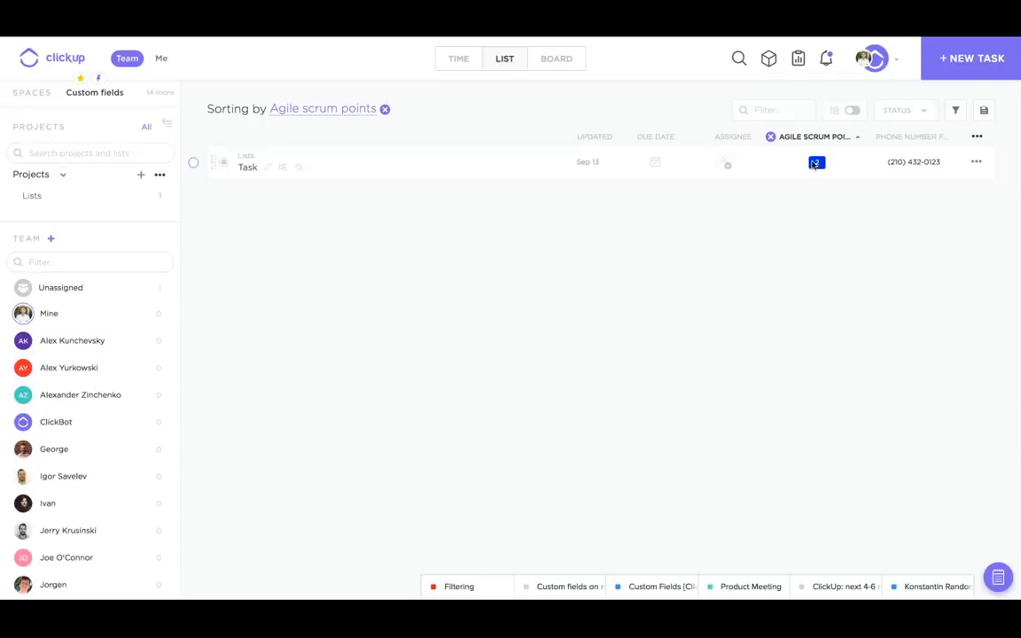
# - Remove the points sort, filter Agile scrum points to 2, then clear that filter
pyautogui.click(771, 138)
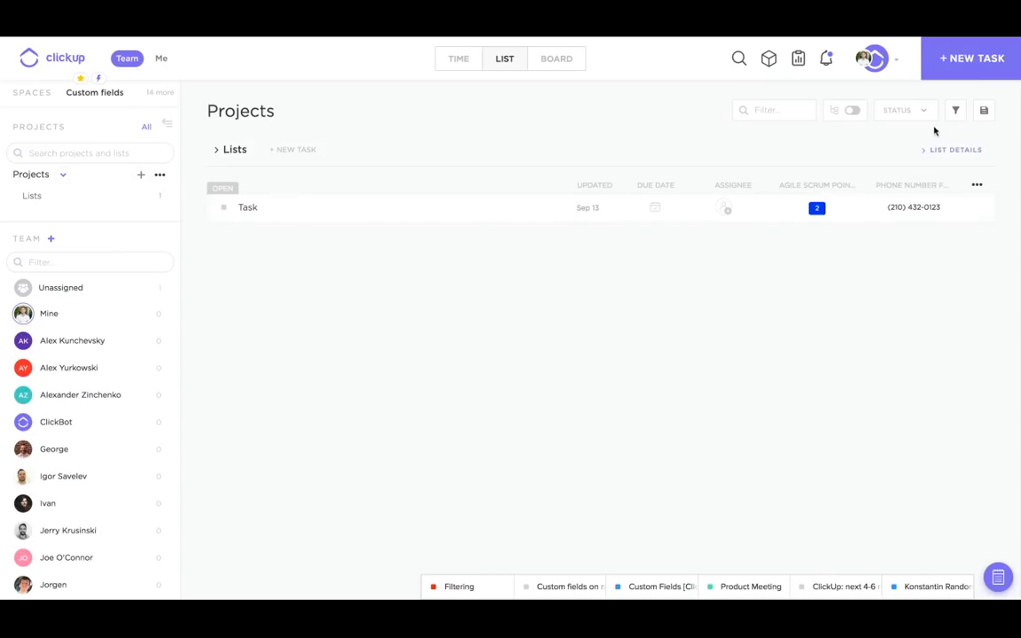
pyautogui.click(954, 110)
pyautogui.click(921, 385)
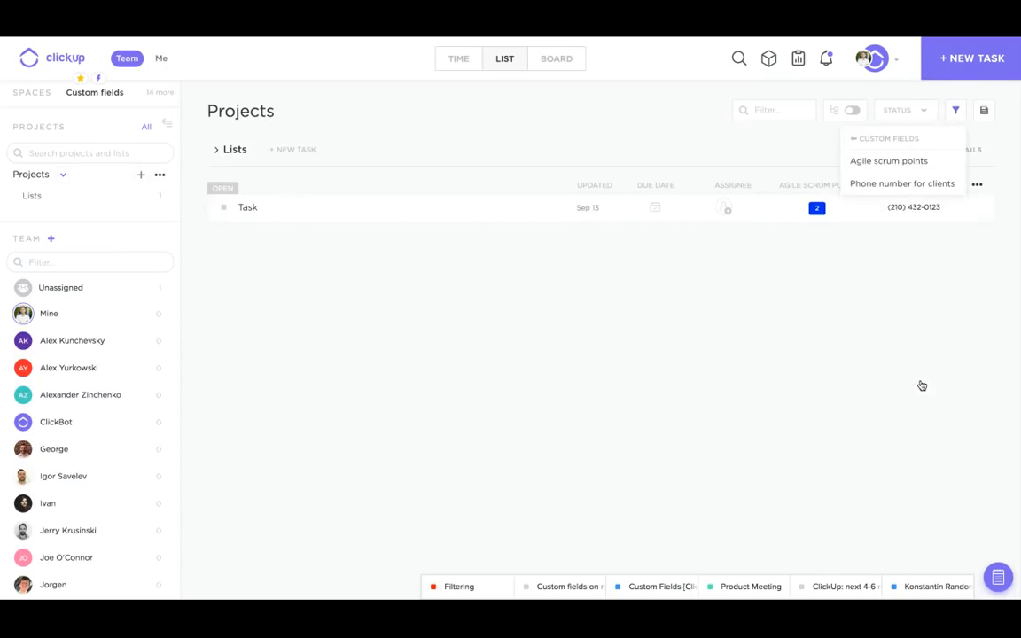
pyautogui.click(886, 161)
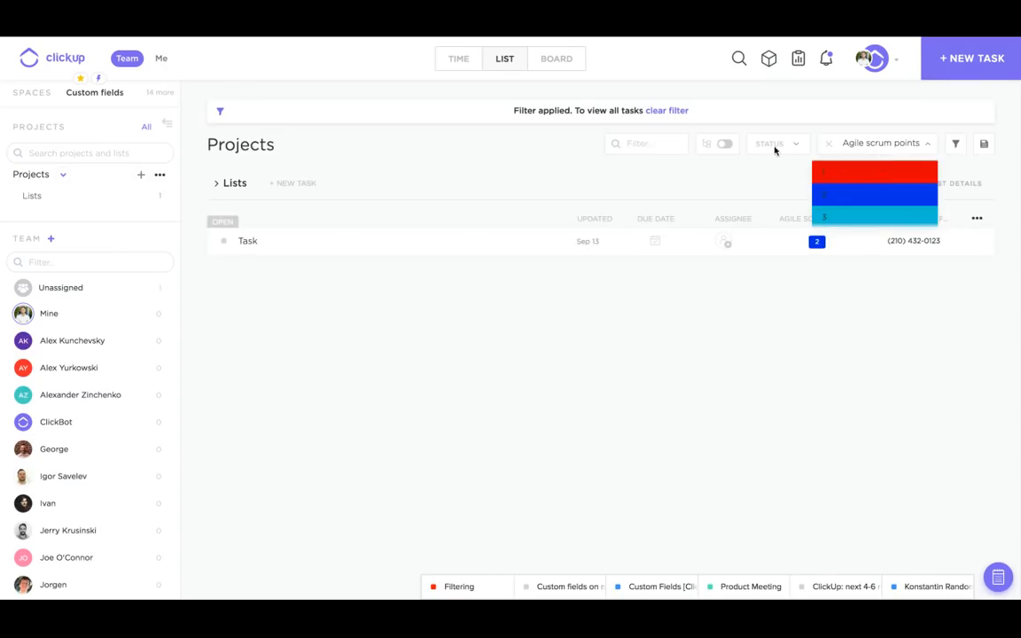
pyautogui.click(882, 191)
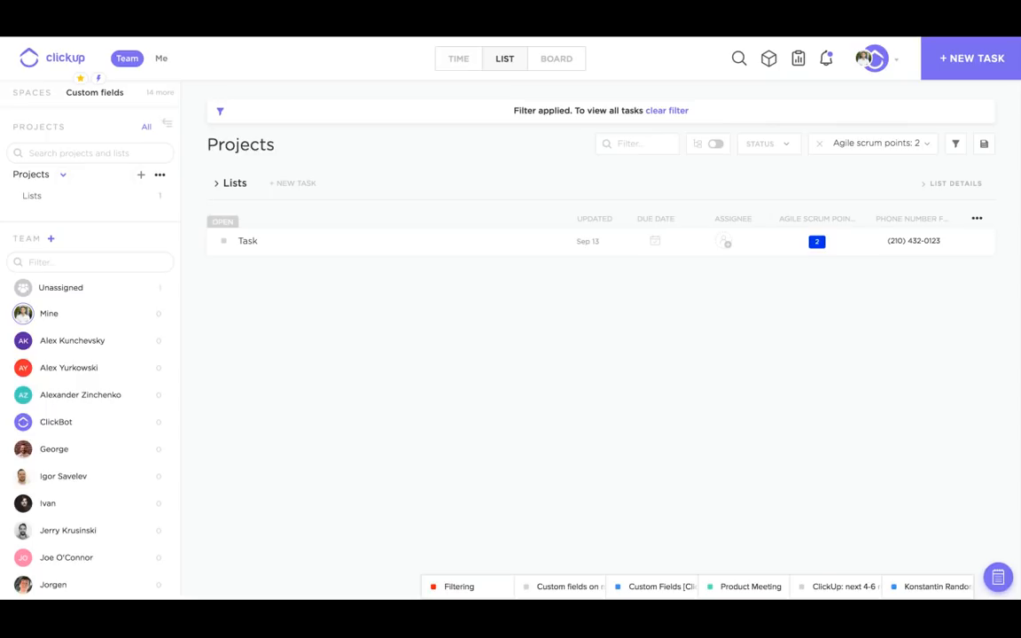
pyautogui.click(819, 144)
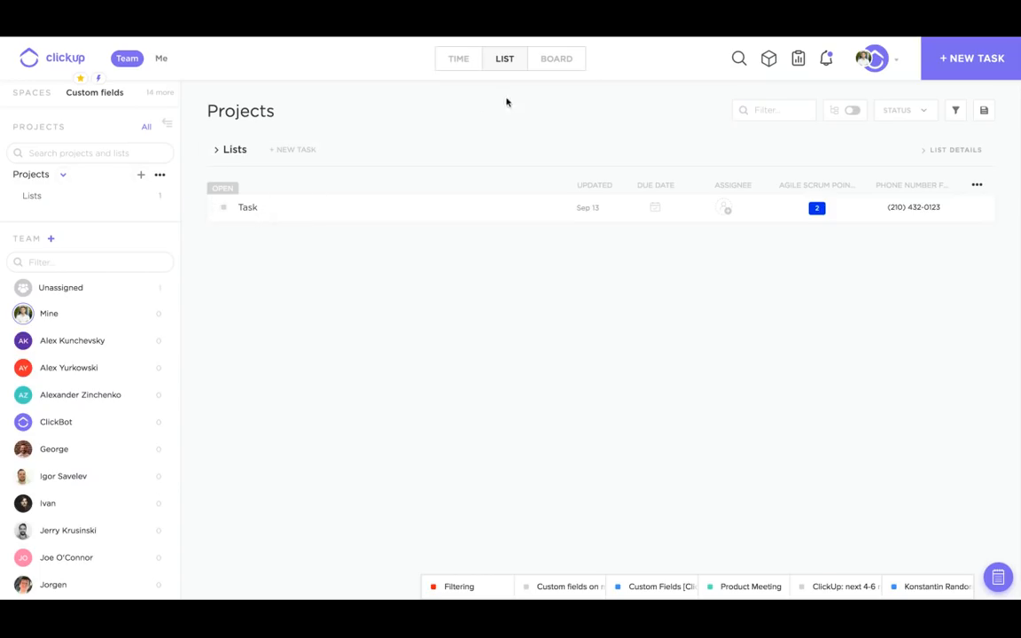
# - Open the Board view and review which of the 2 custom fields its cards can show
pyautogui.click(552, 66)
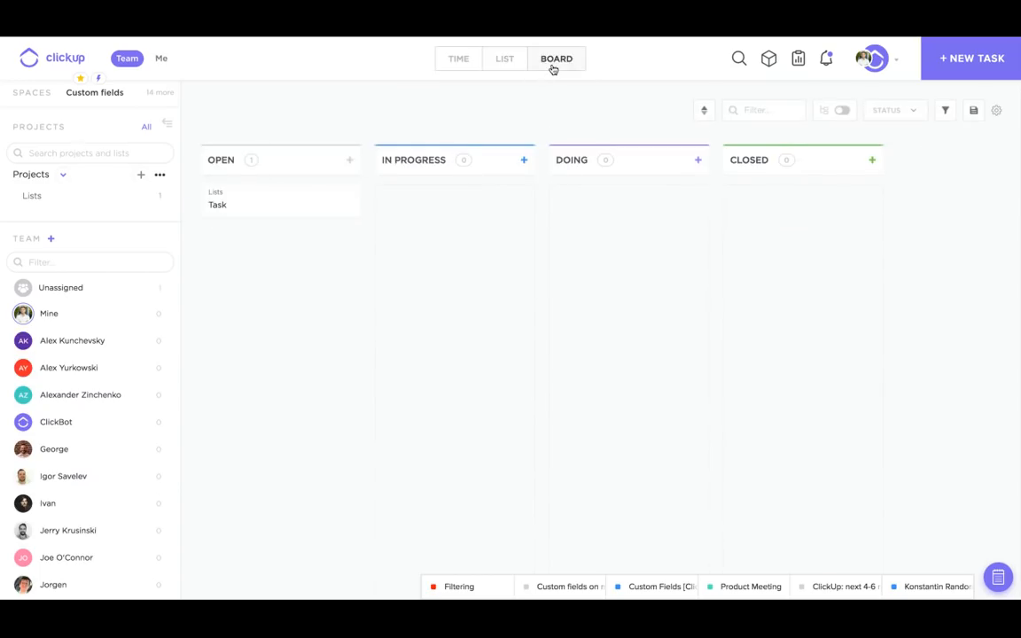
pyautogui.click(996, 112)
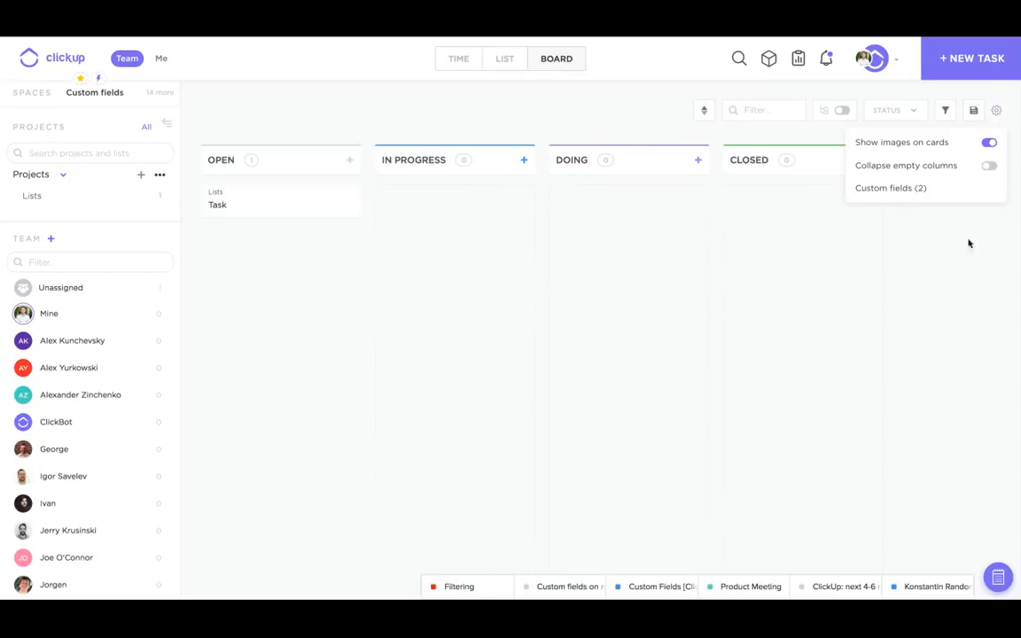
pyautogui.click(923, 194)
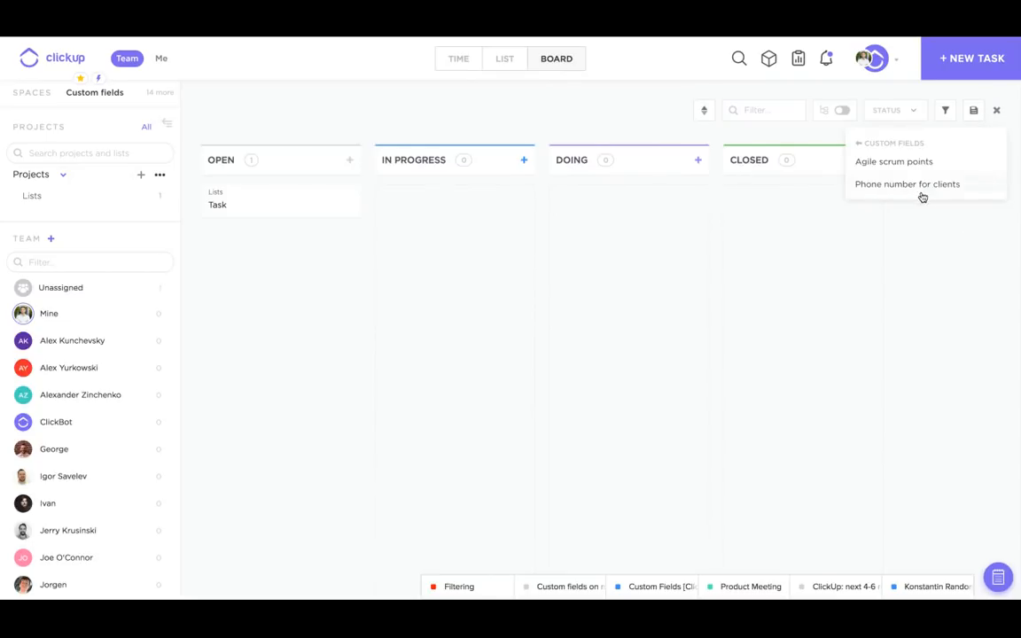
pyautogui.click(934, 225)
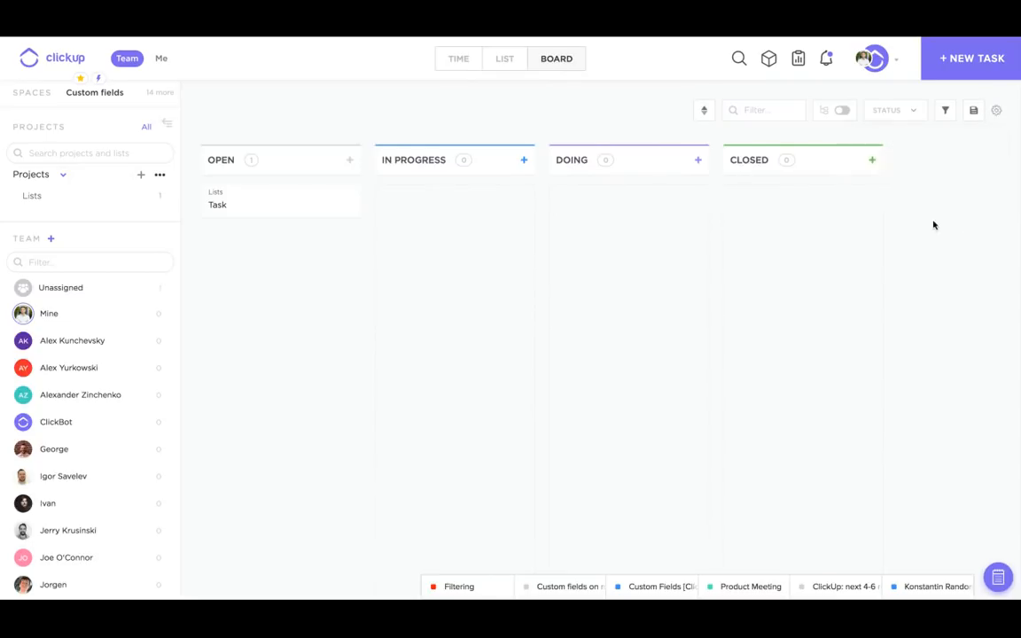
# - Review the Time calendar view's custom field options, then return to the List view
pyautogui.click(455, 66)
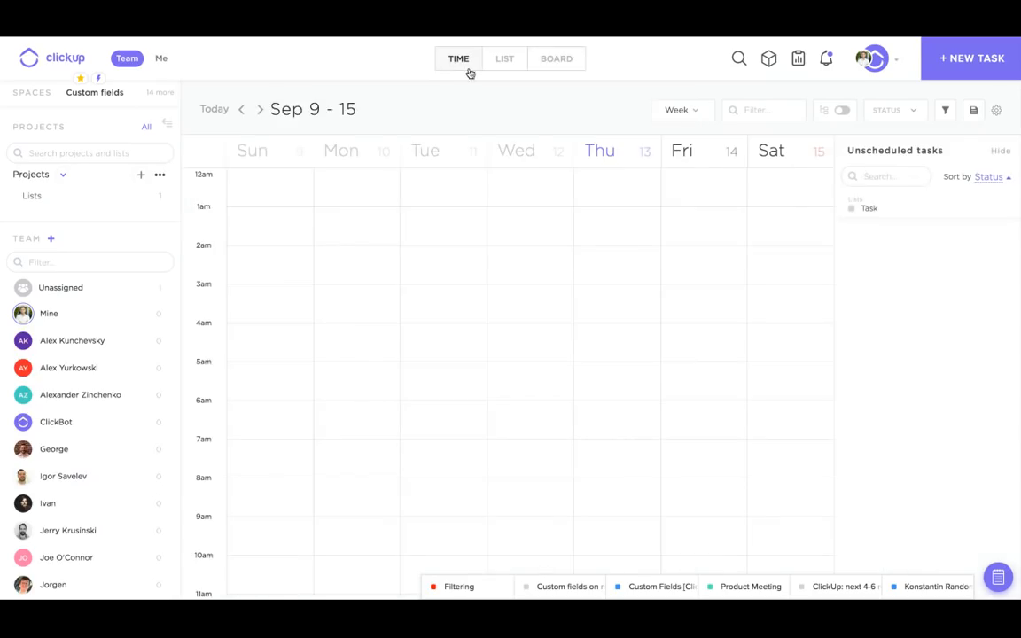
pyautogui.click(997, 110)
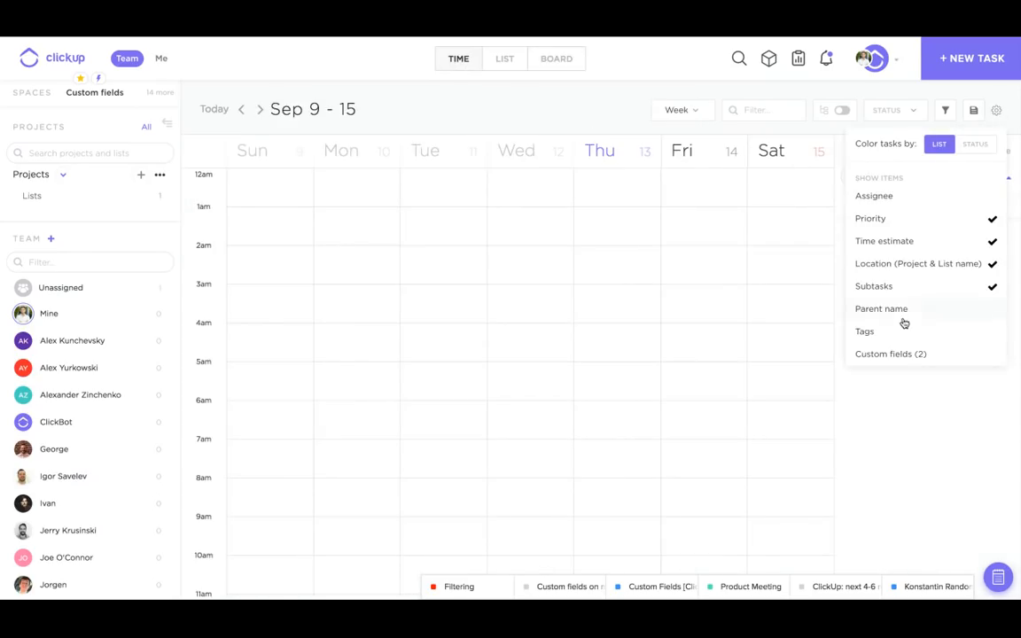
pyautogui.click(908, 356)
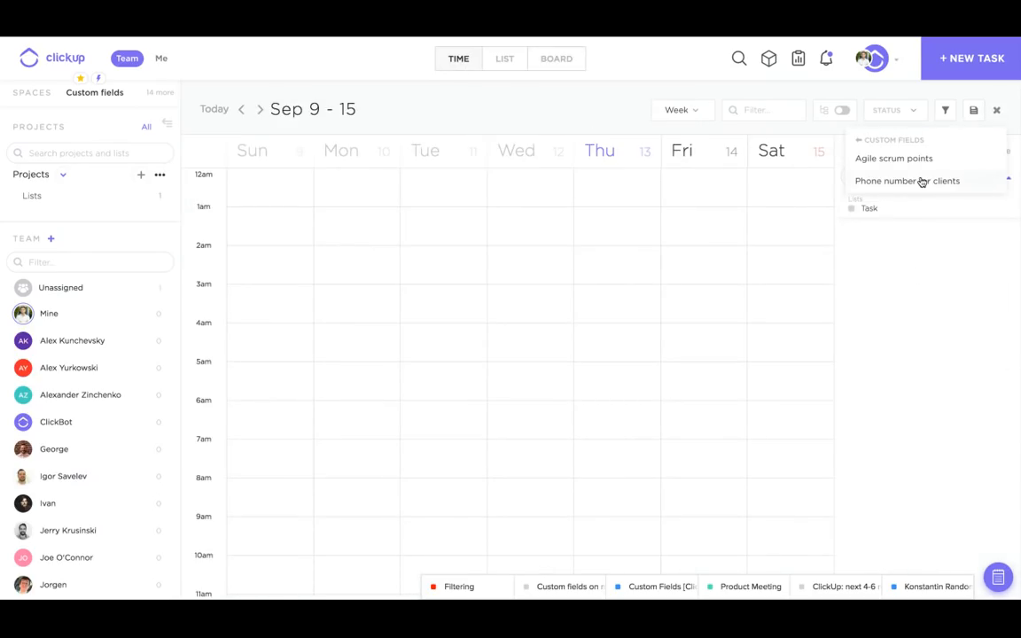
pyautogui.click(940, 272)
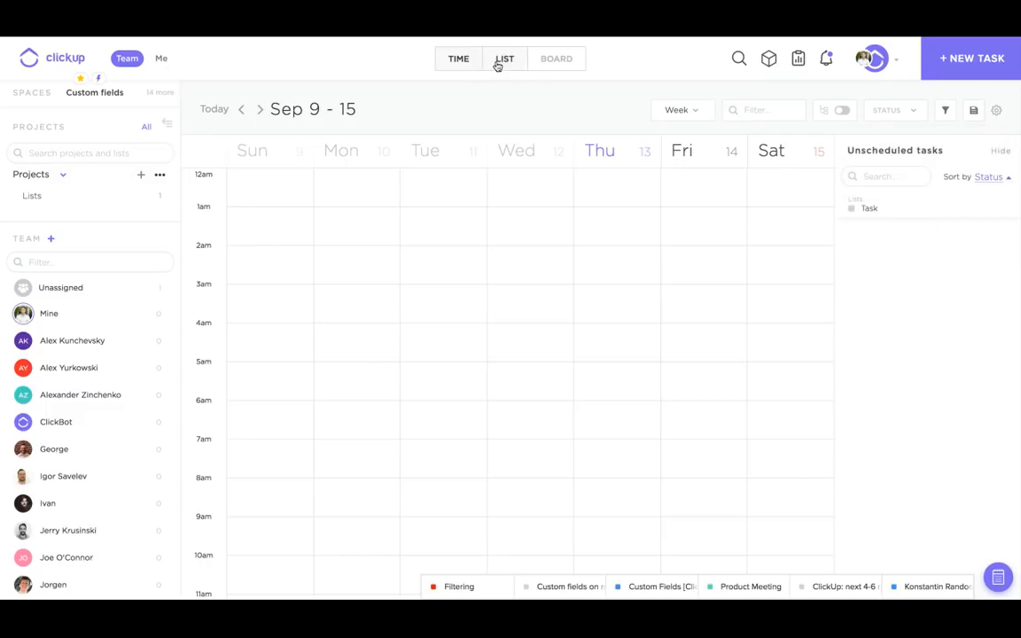
pyautogui.click(498, 64)
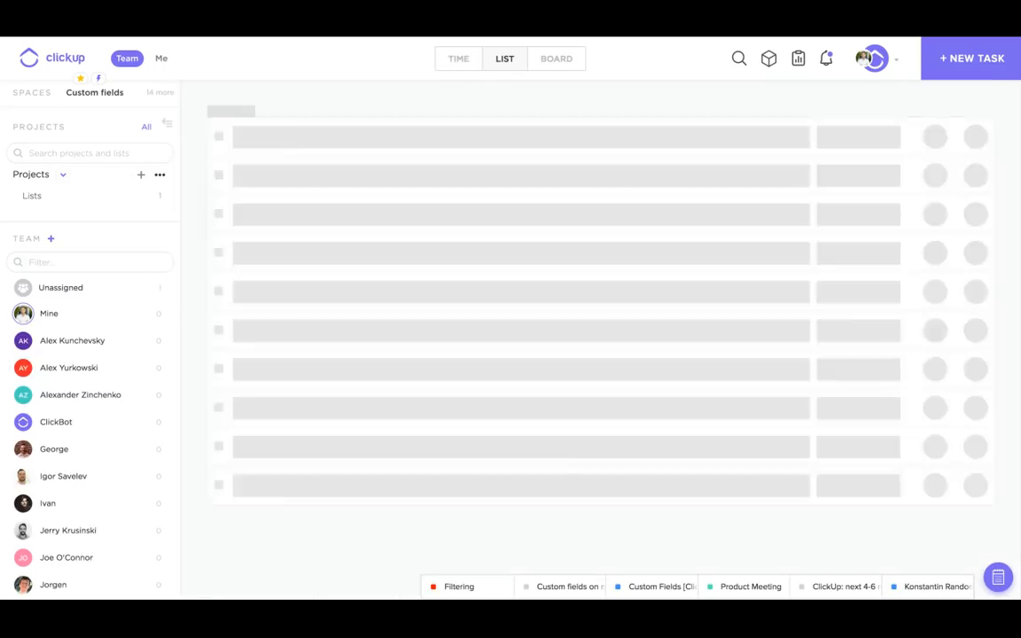